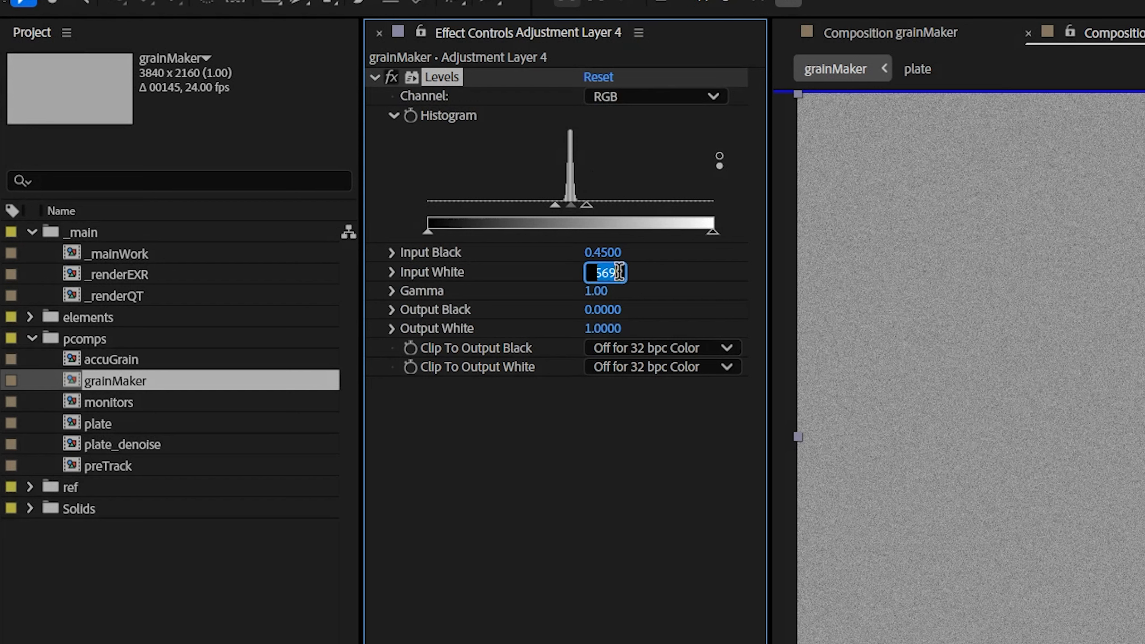
Set the Input White of the adjustment layer's Levels effect to 0.55.
text(.55)
key(Return)
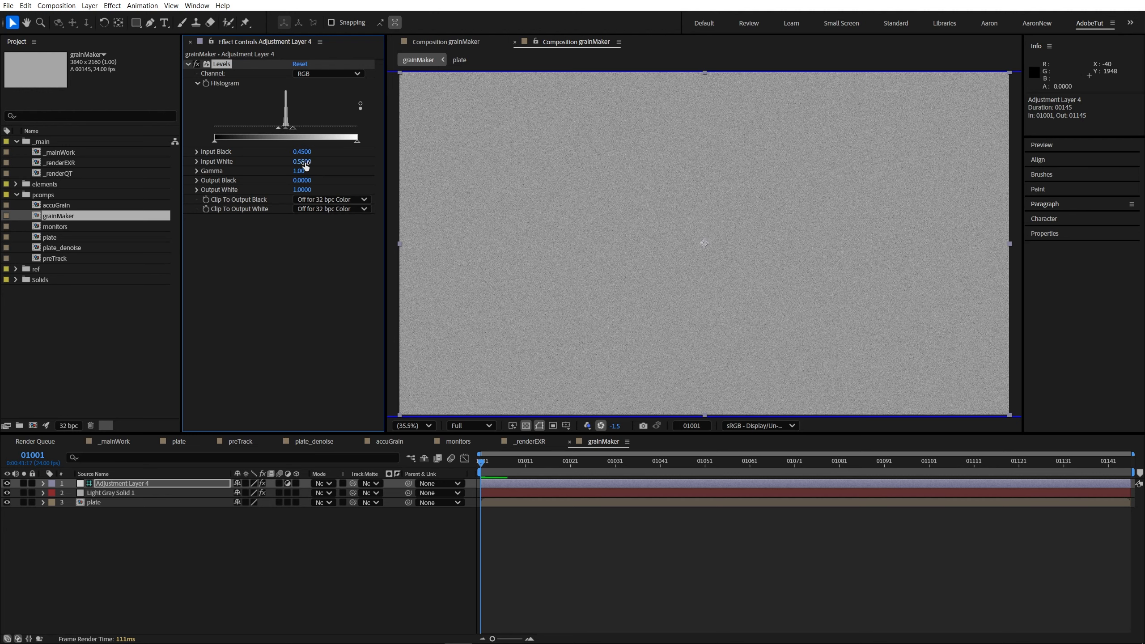
Examine the generated grain up close in the red, green and blue channels.
scroll(620, 282, down, 1)
scroll(624, 281, up, 5)
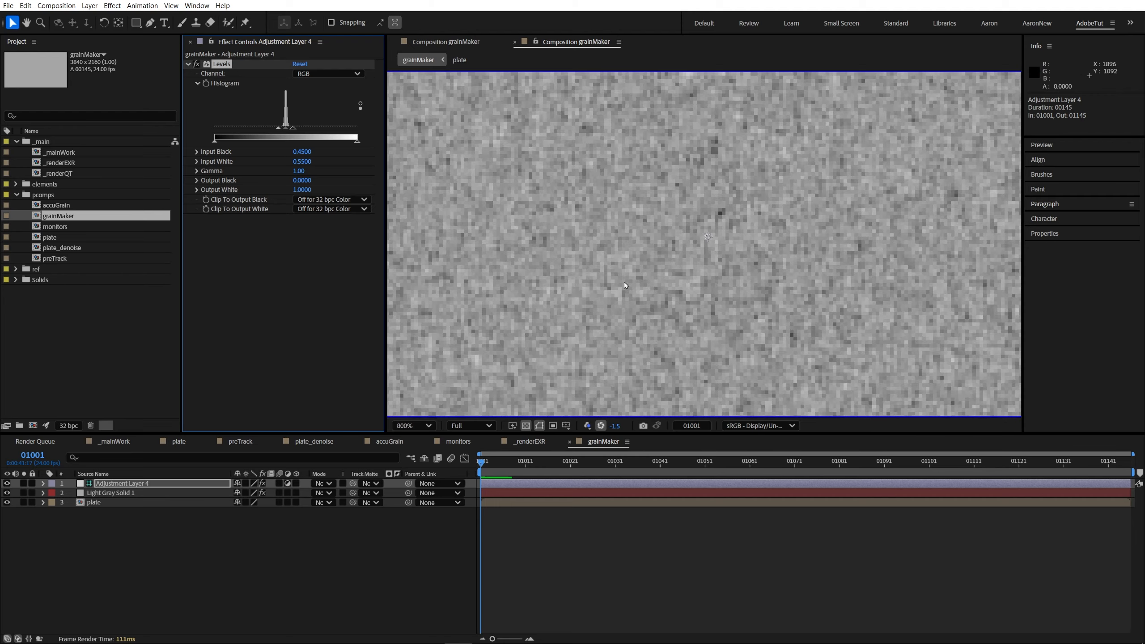
drag(625, 281, 605, 256)
key(alt+1)
key(alt+2)
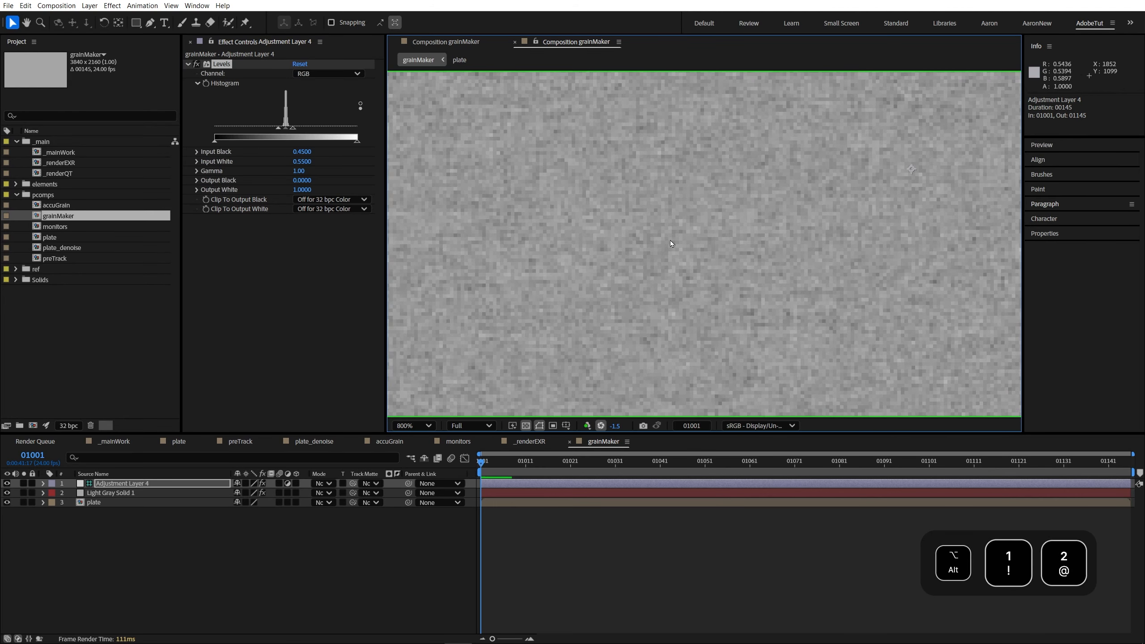
key(alt+3)
scroll(670, 239, down, 8)
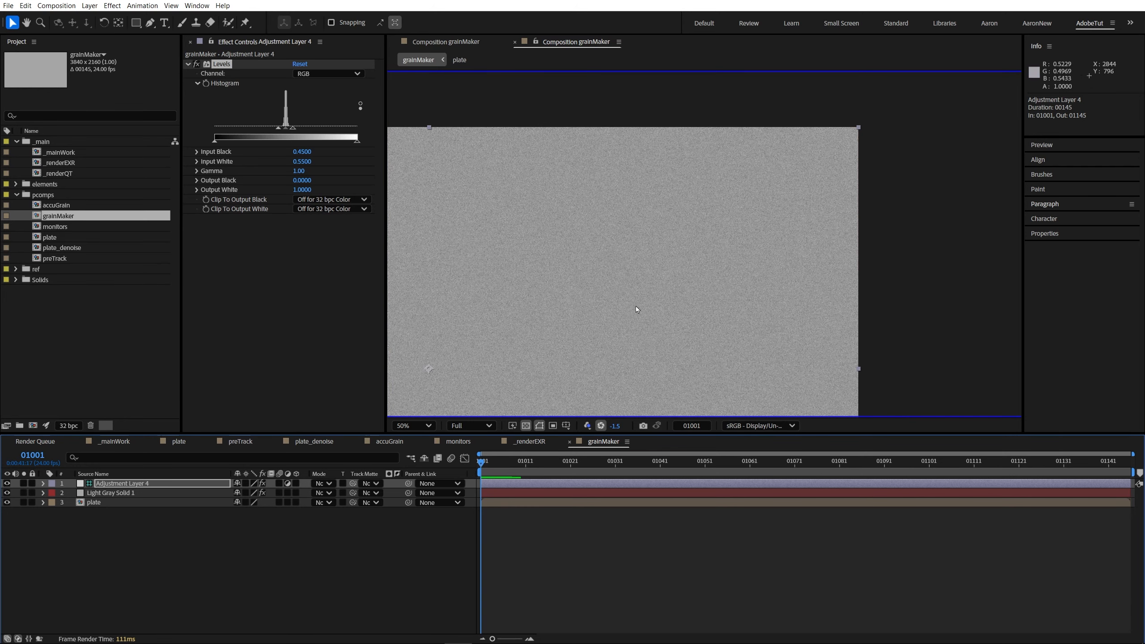
scroll(629, 310, up, 2)
scroll(630, 312, down, 2)
scroll(645, 290, up, 2)
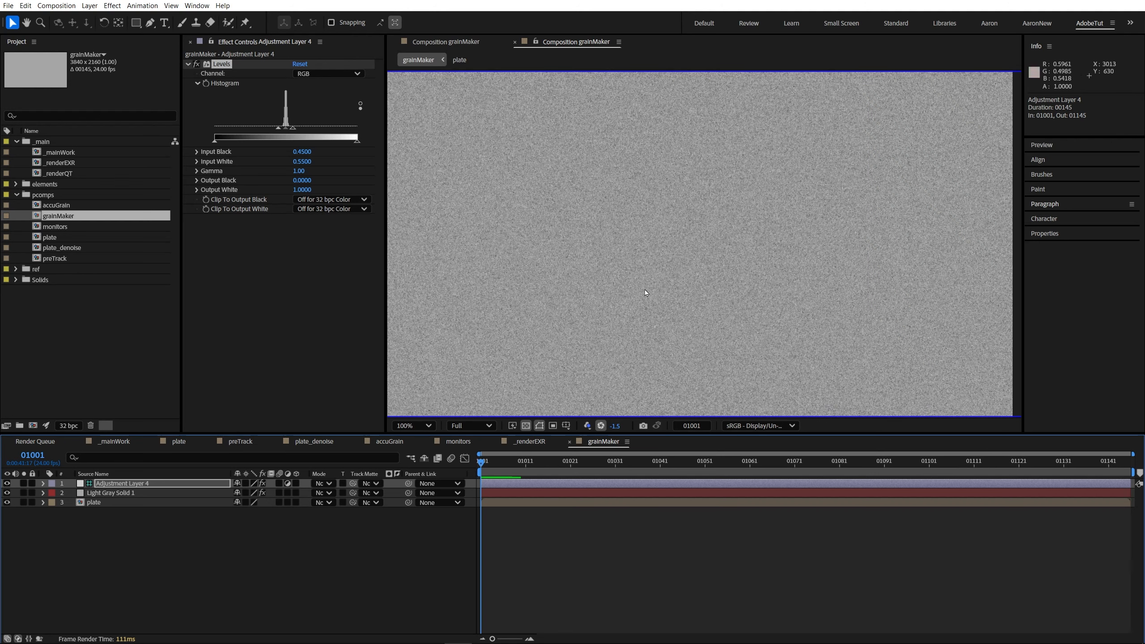
Compare the red channel's grain structure with green and blue at several magnifications, ending on the full-frame RGB view.
key(alt+1)
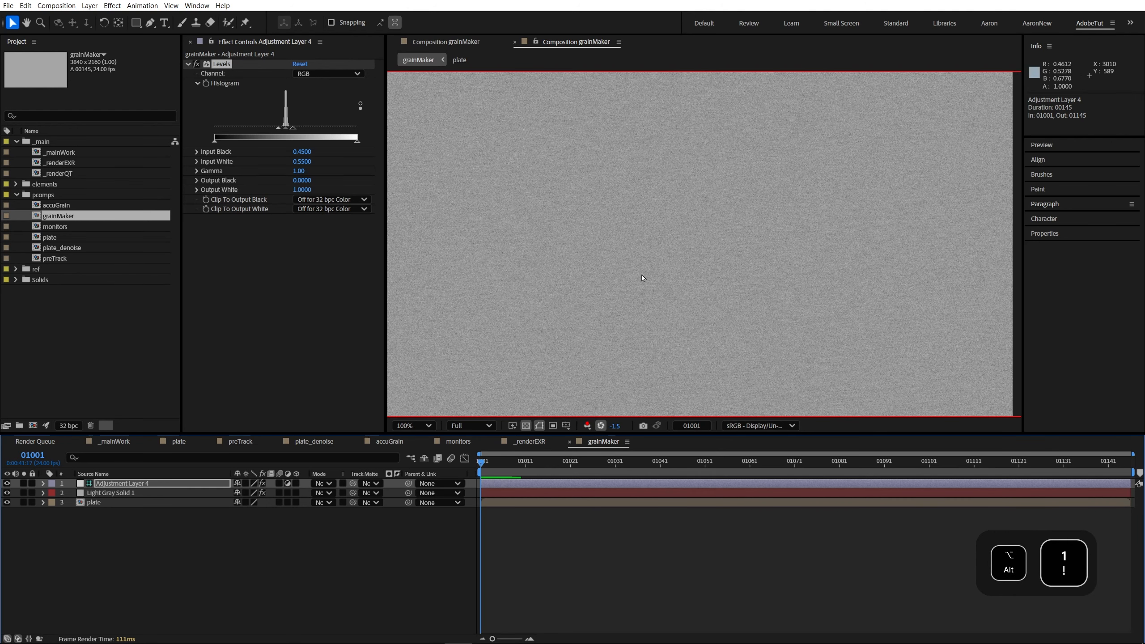
scroll(641, 275, down, 2)
scroll(654, 284, up, 5)
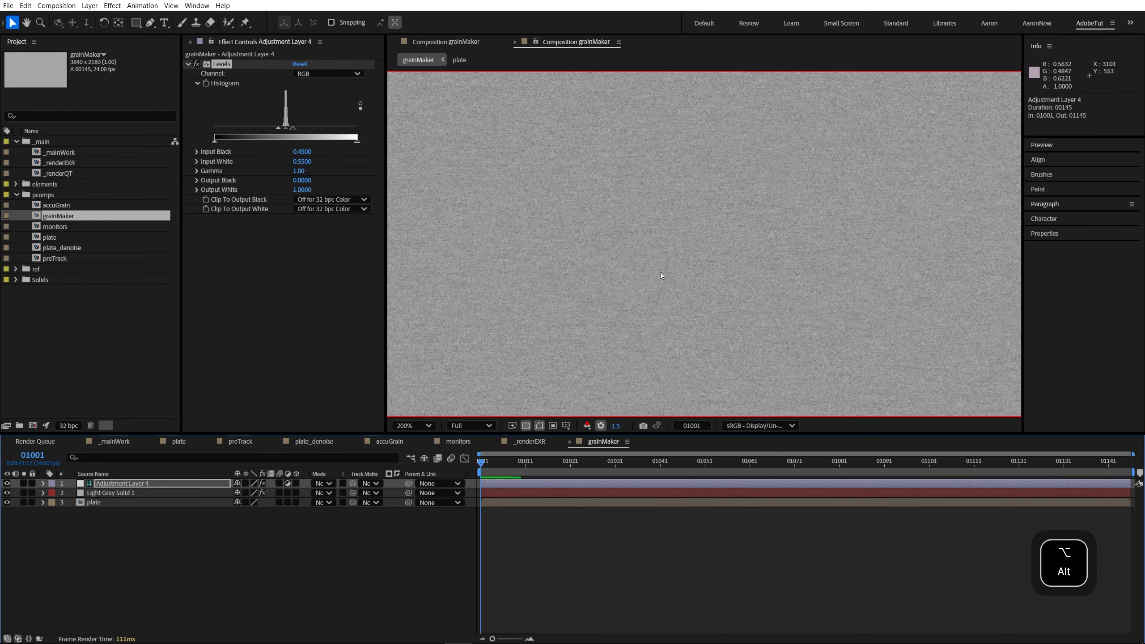
scroll(660, 272, down, 2)
key(alt+2)
key(alt+1)
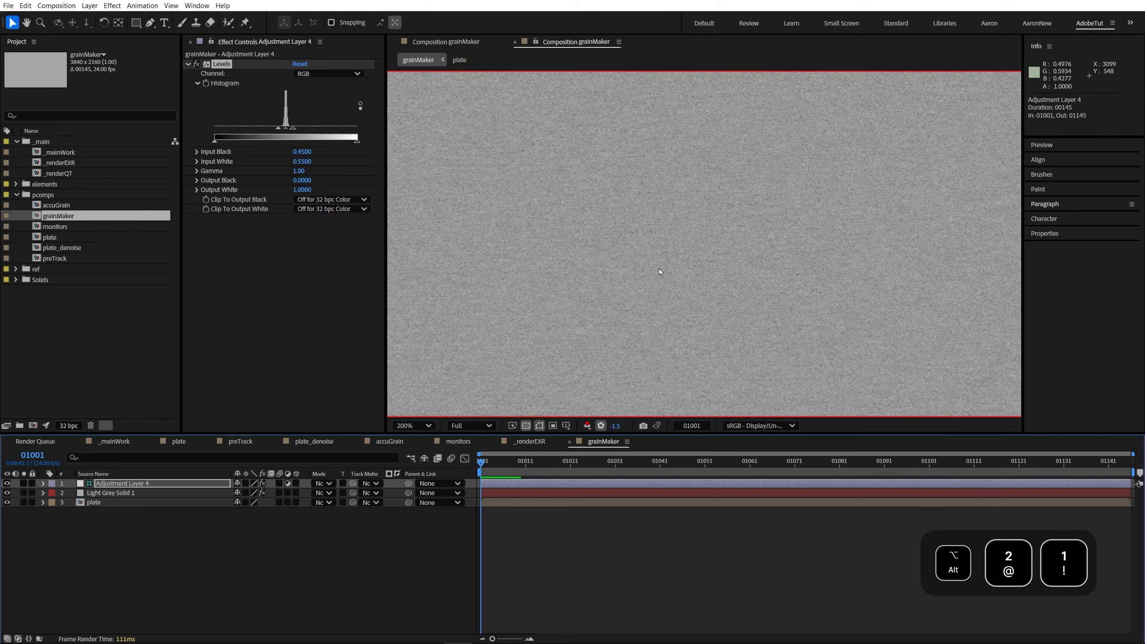
key(alt+3)
scroll(660, 271, down, 2)
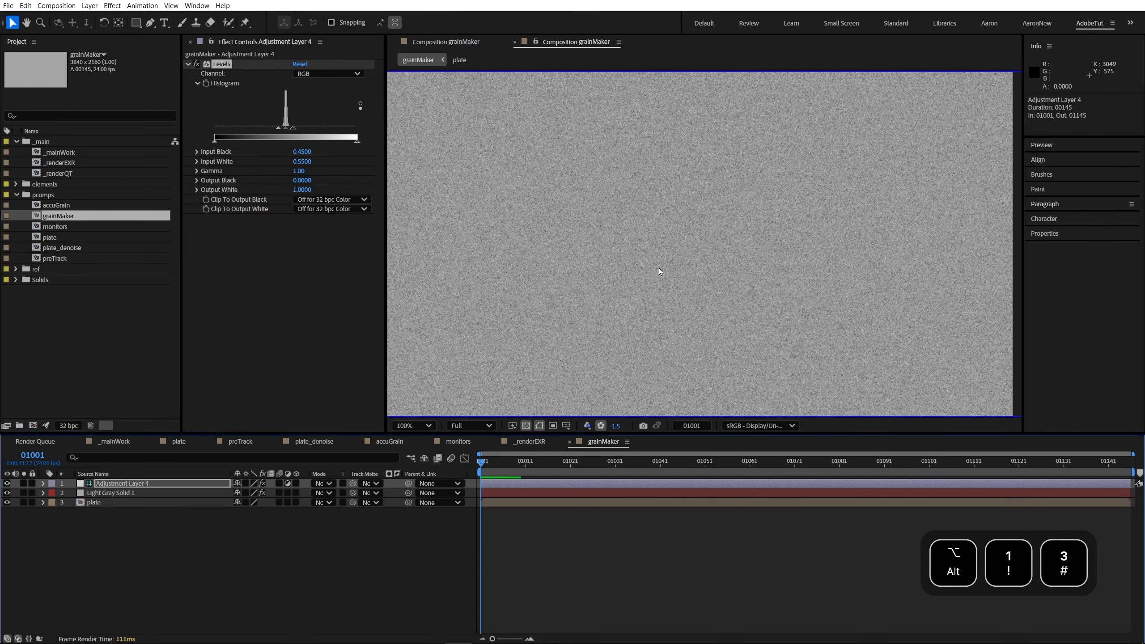
key(alt+1)
scroll(658, 273, down, 1)
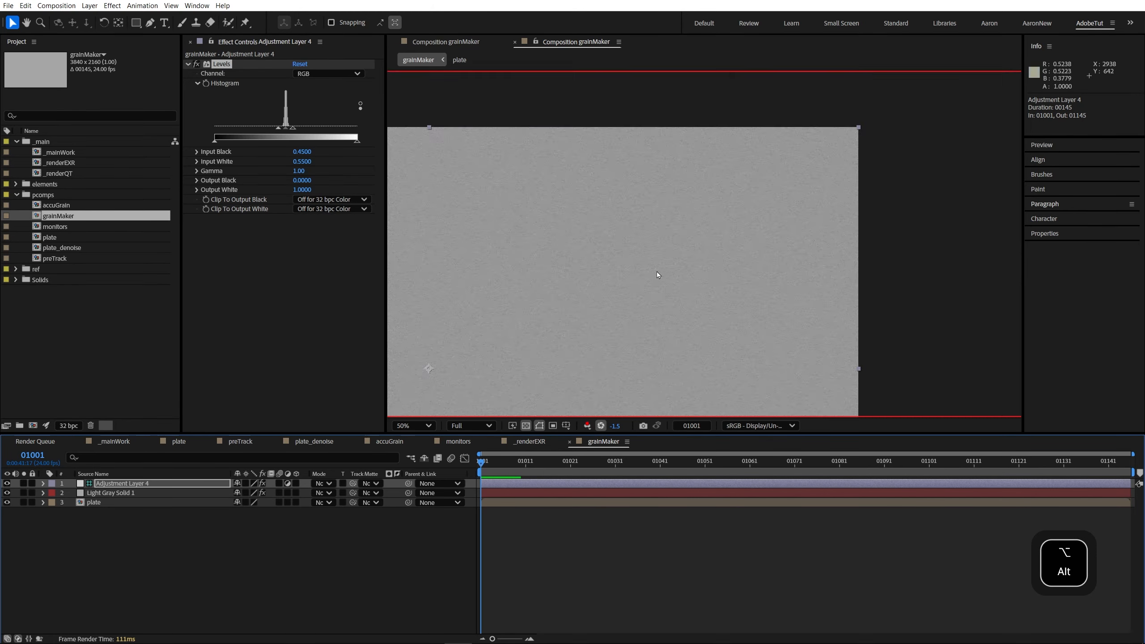
scroll(658, 273, up, 1)
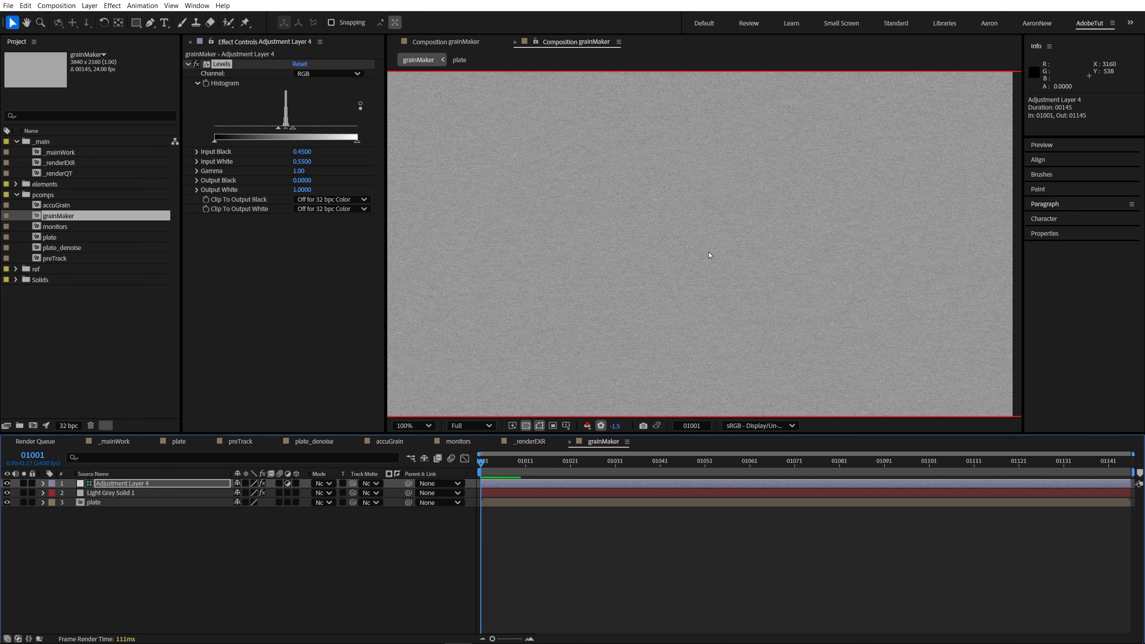
scroll(712, 256, up, 4)
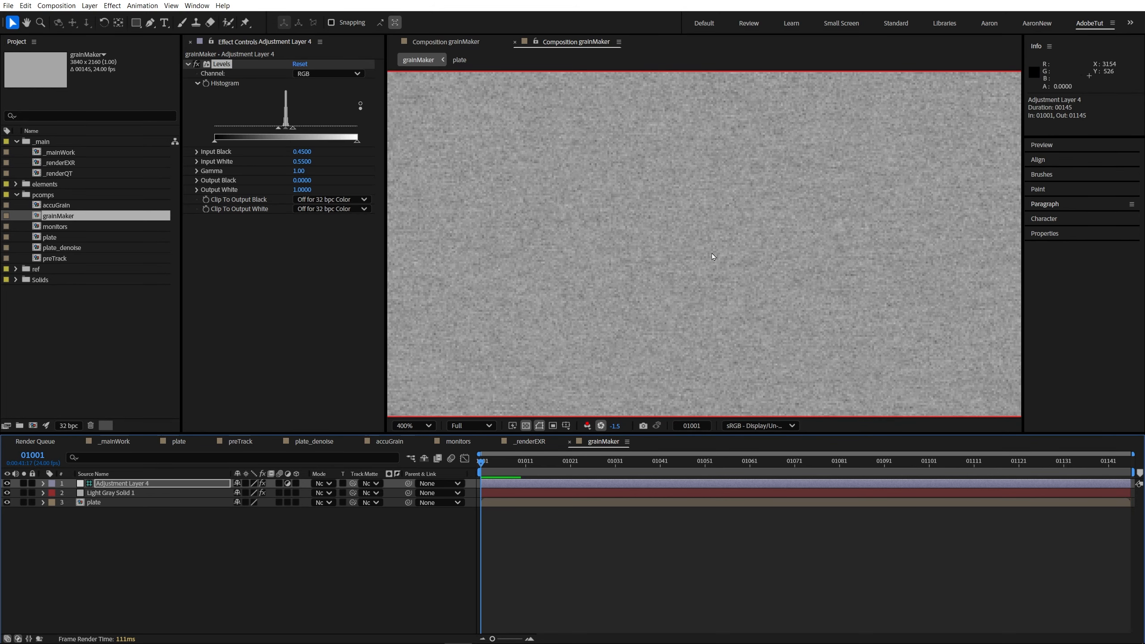
scroll(617, 229, down, 2)
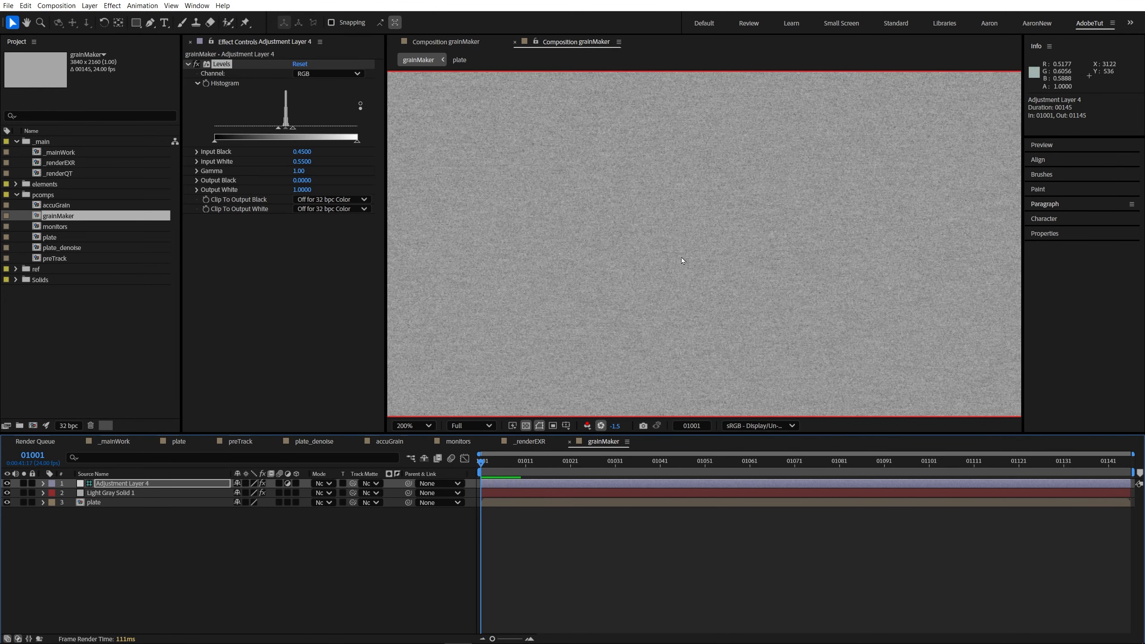
key(alt+2)
key(alt+1)
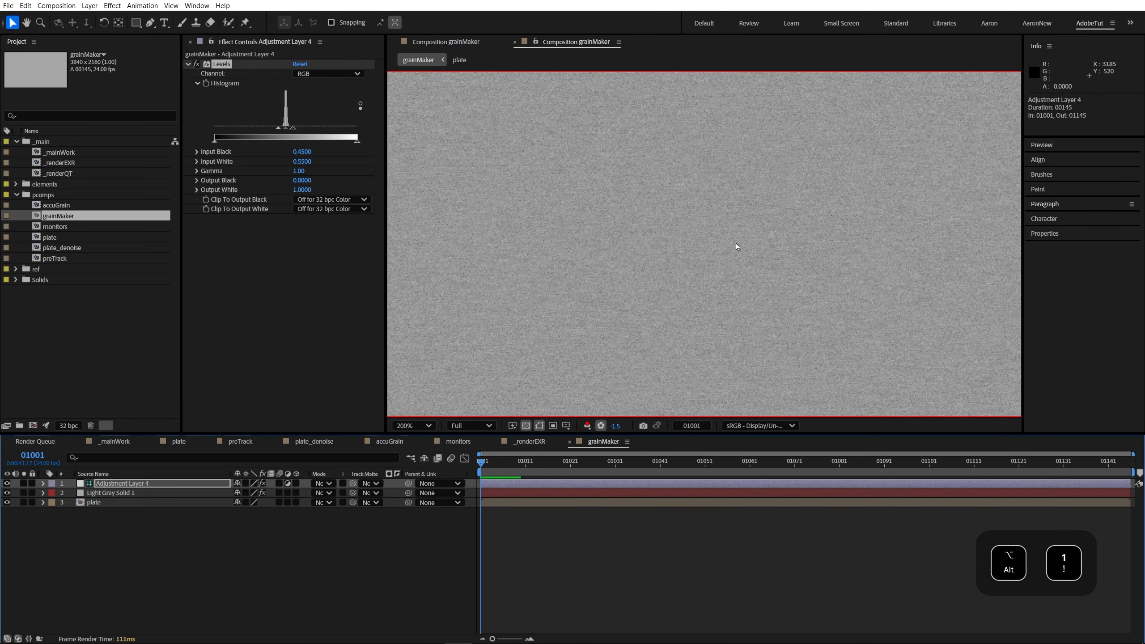
key(alt+1)
key(shift+slash)
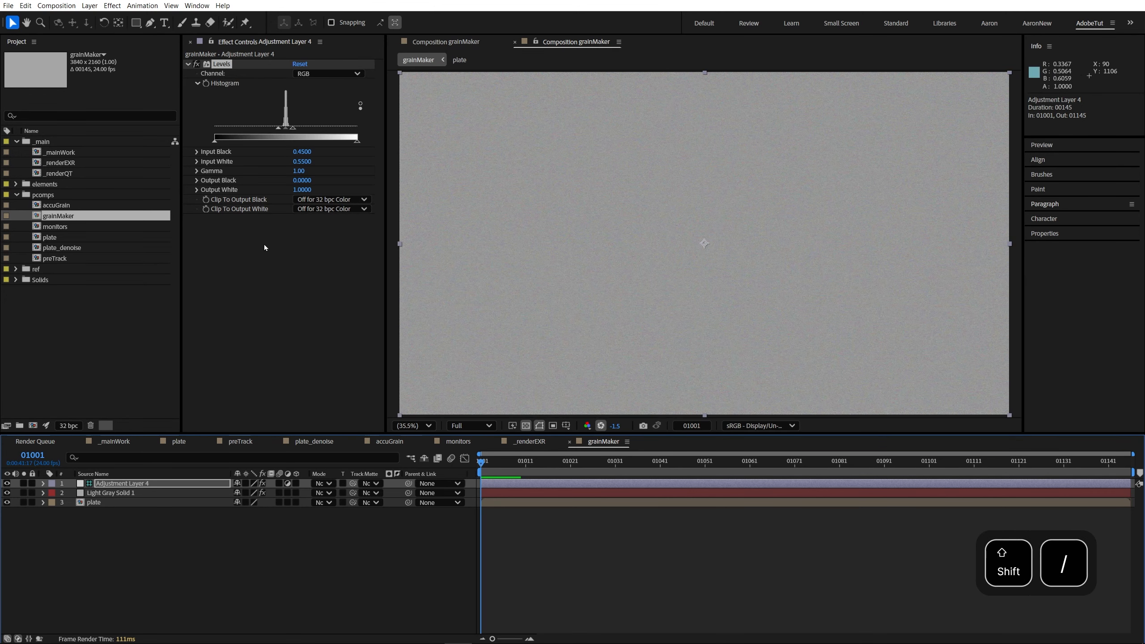
Switch Match Grain on Light Gray Solid 1 to Manual sample selection and the Noise Samples viewing mode.
click(113, 492)
click(225, 64)
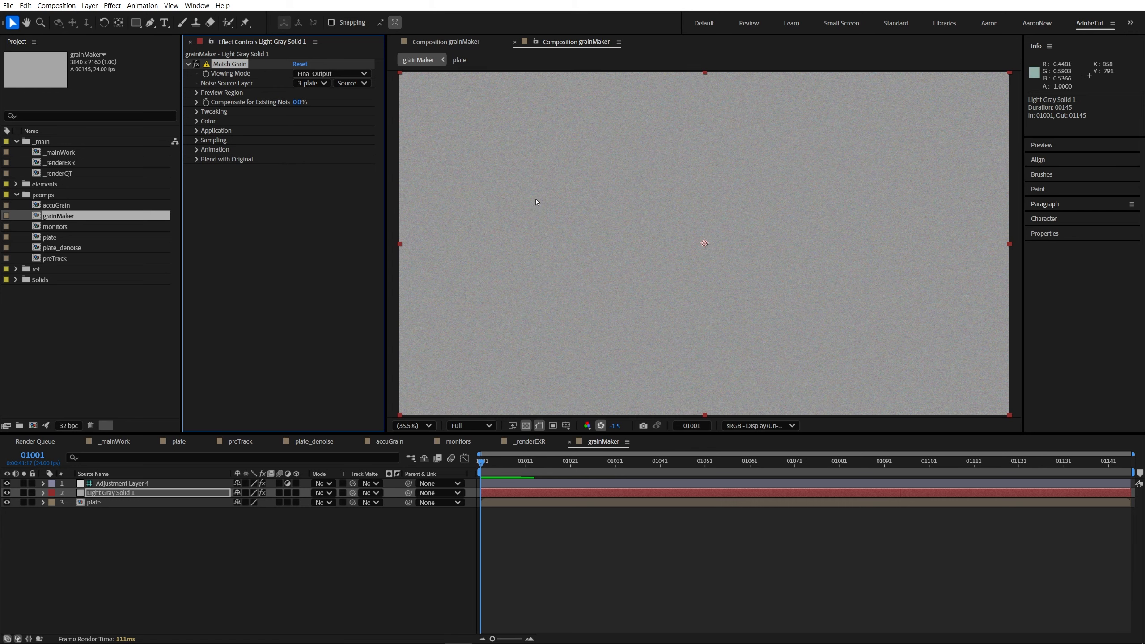
scroll(519, 215, up, 3)
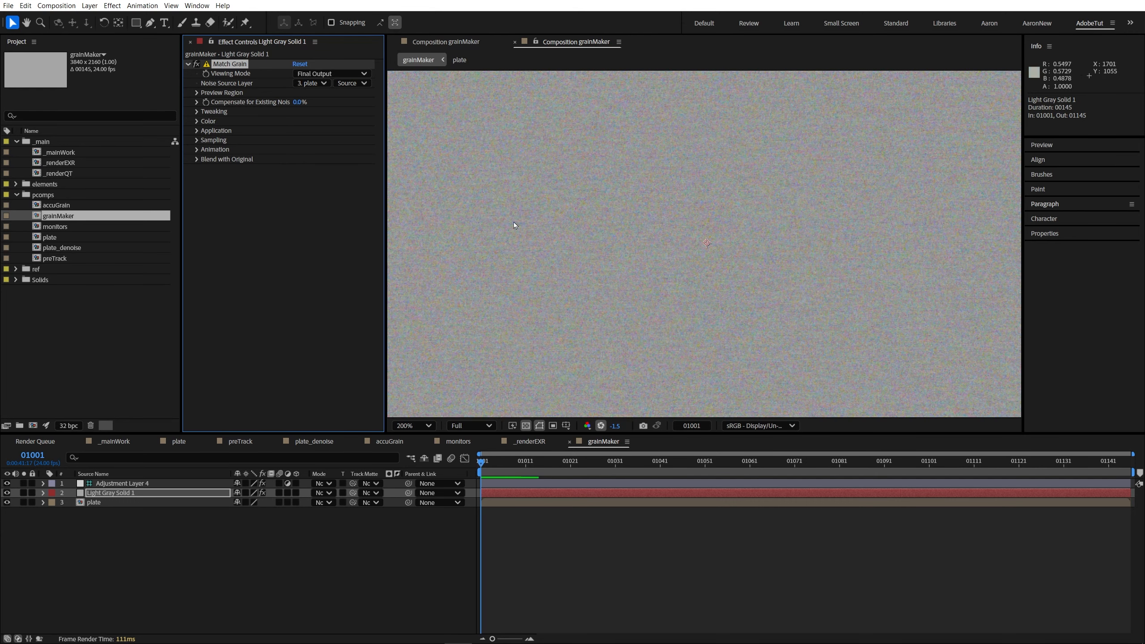
scroll(587, 258, down, 2)
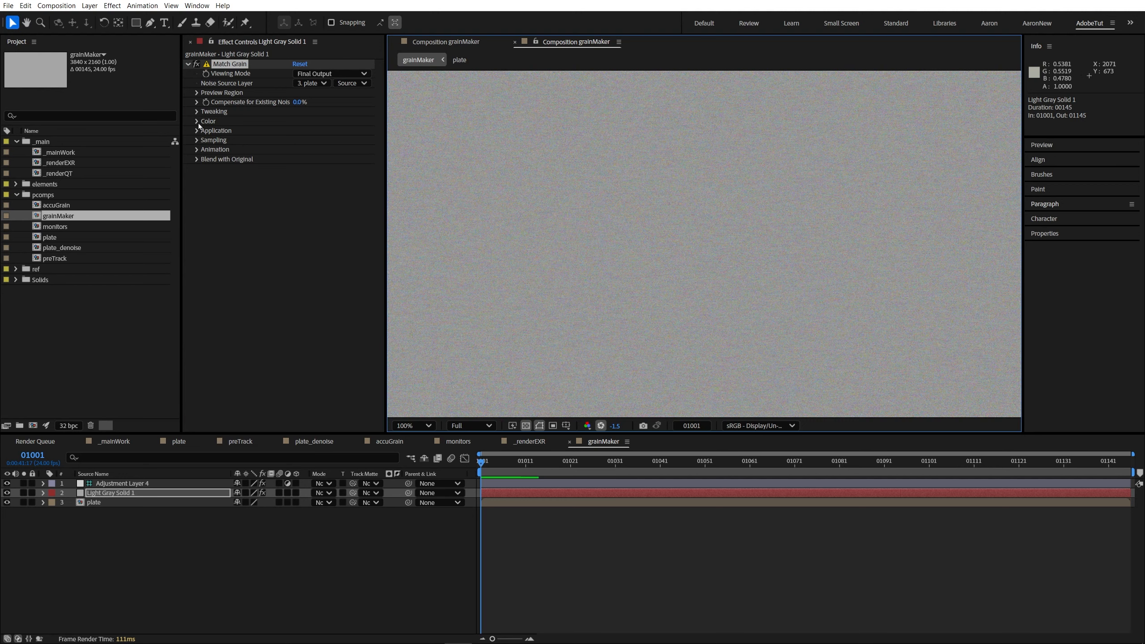
click(196, 140)
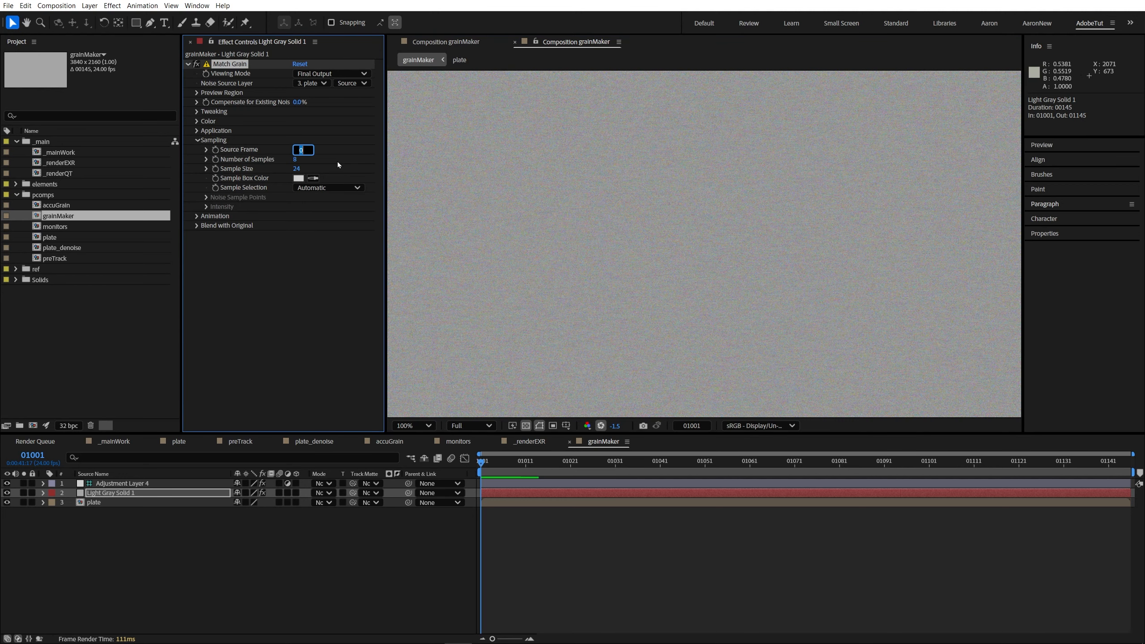
drag(507, 465, 478, 466)
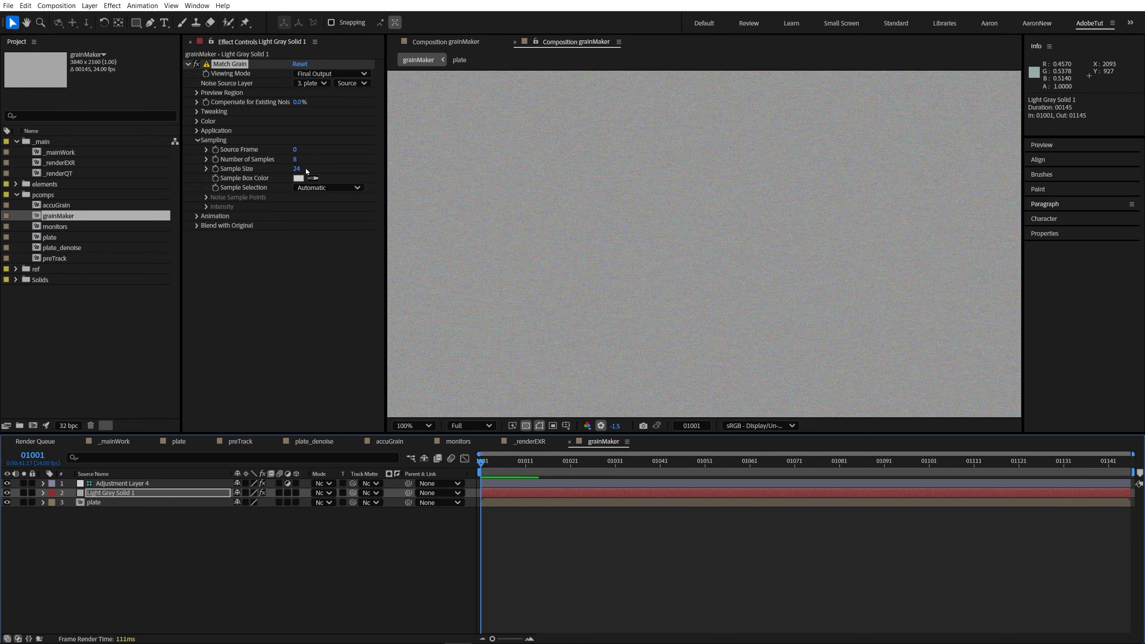
click(259, 186)
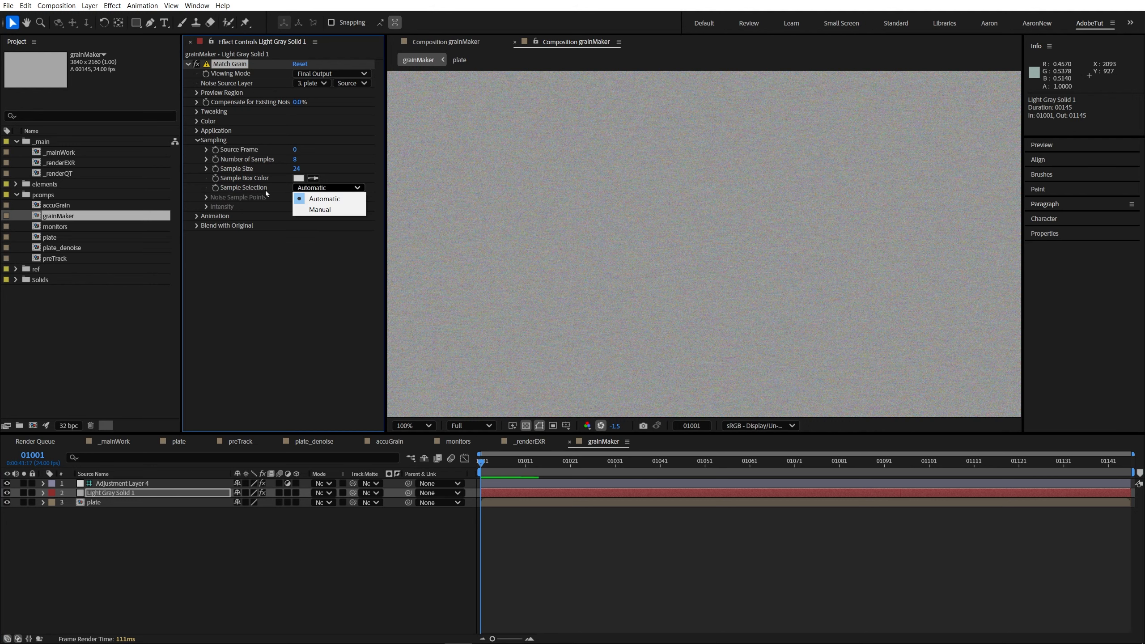
click(320, 209)
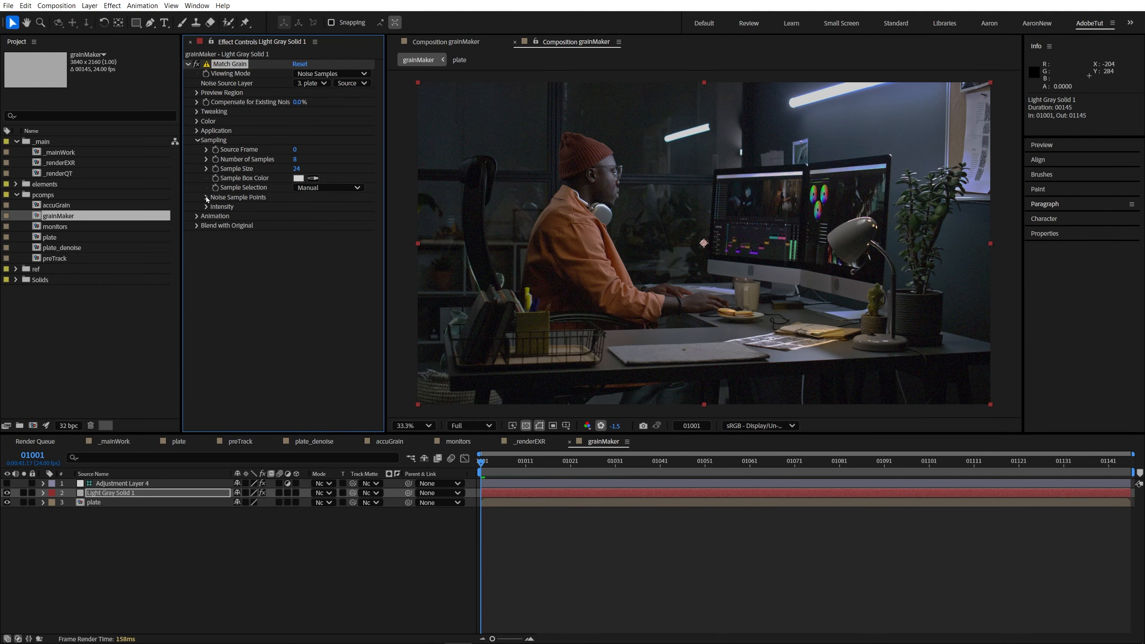
Add an expression to Match Grain's Intensity point 1 linking it to Noise Sample Point 1.
click(206, 197)
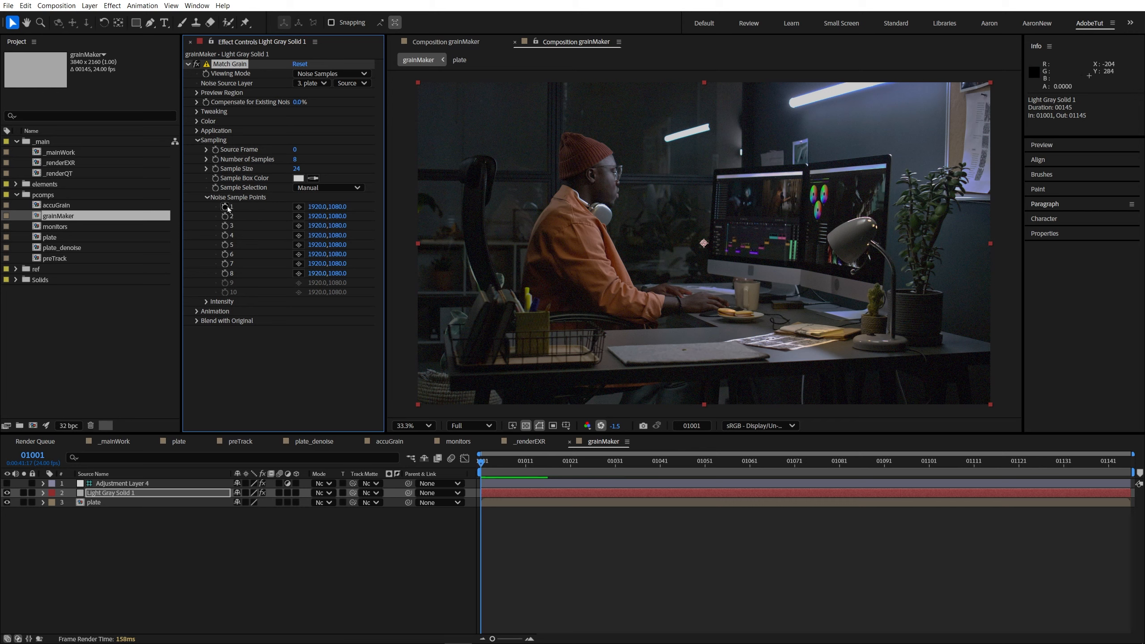
click(207, 302)
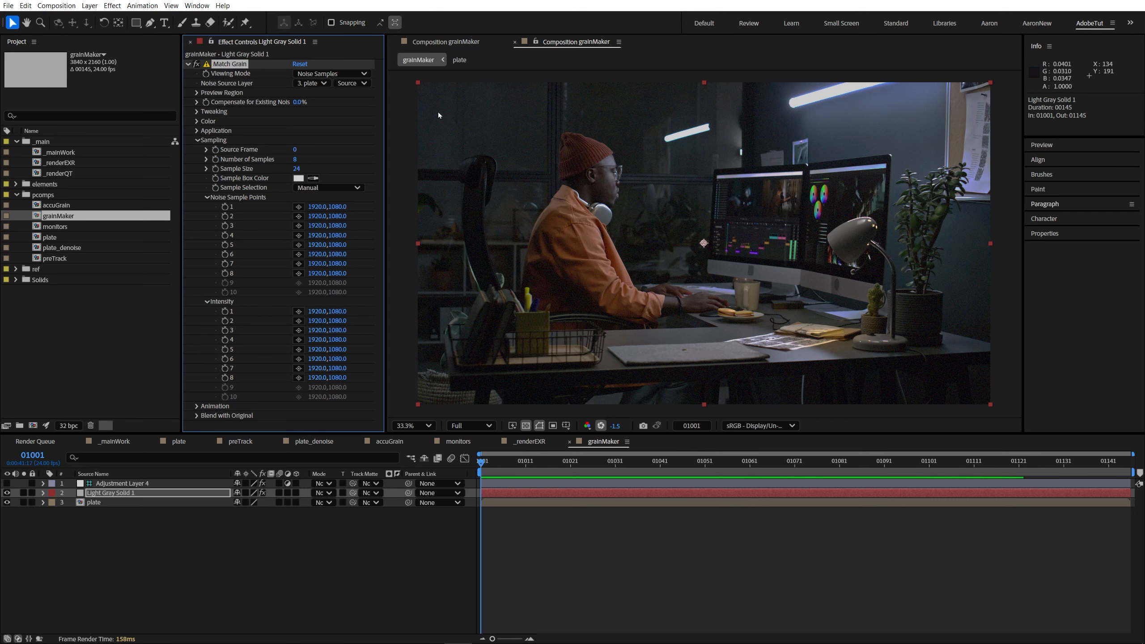
alt+click(225, 311)
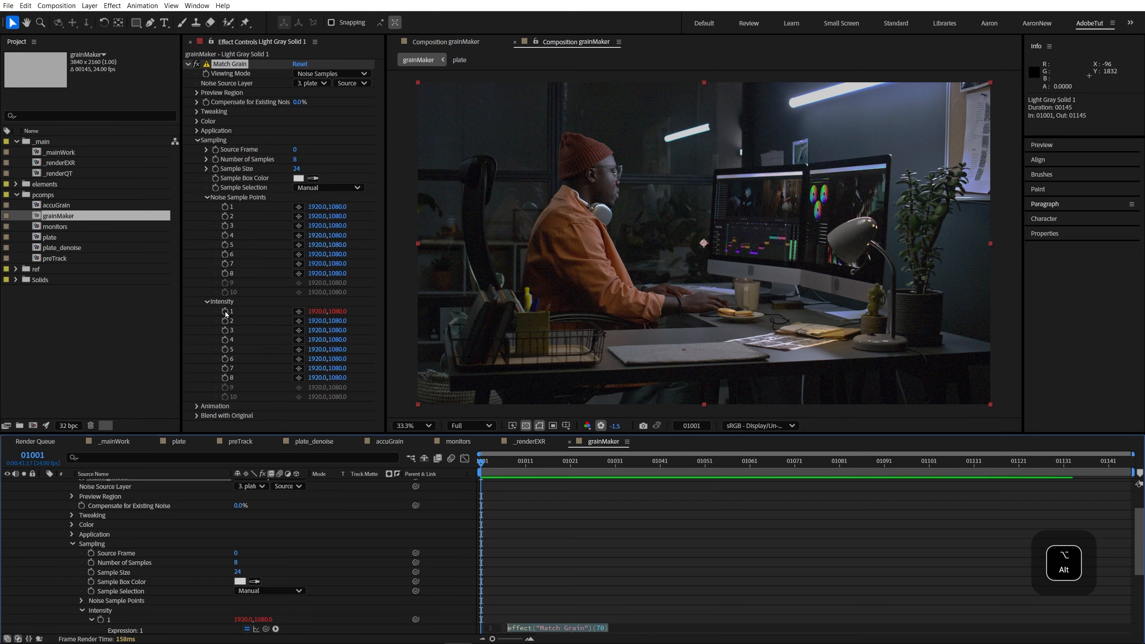
scroll(112, 560, down, 3)
click(81, 517)
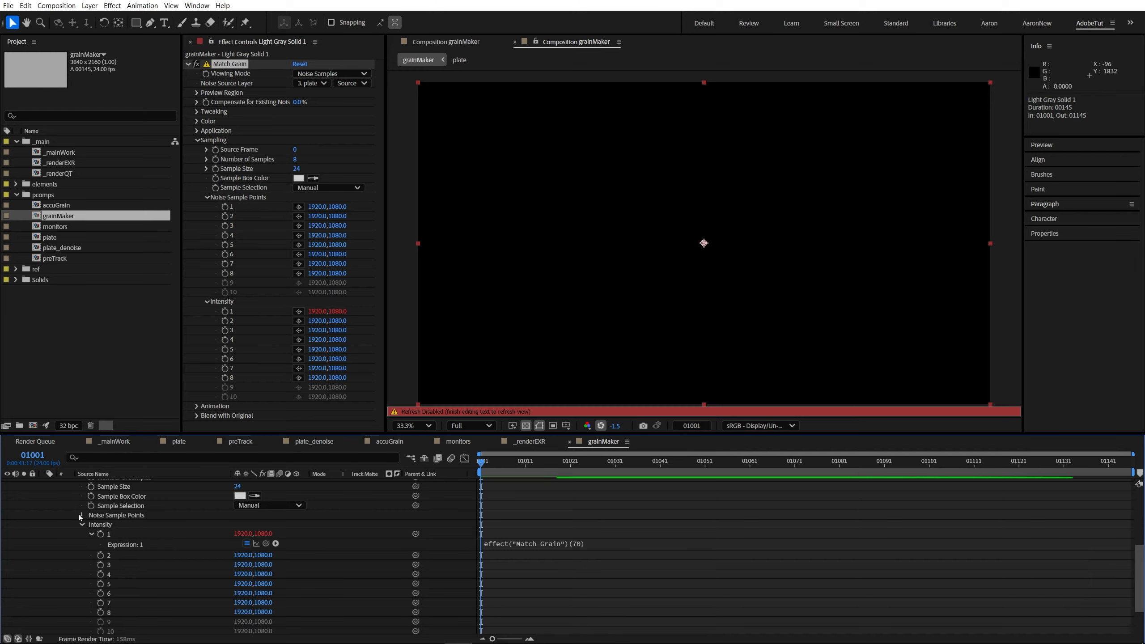
key(grave)
drag(265, 370, 108, 255)
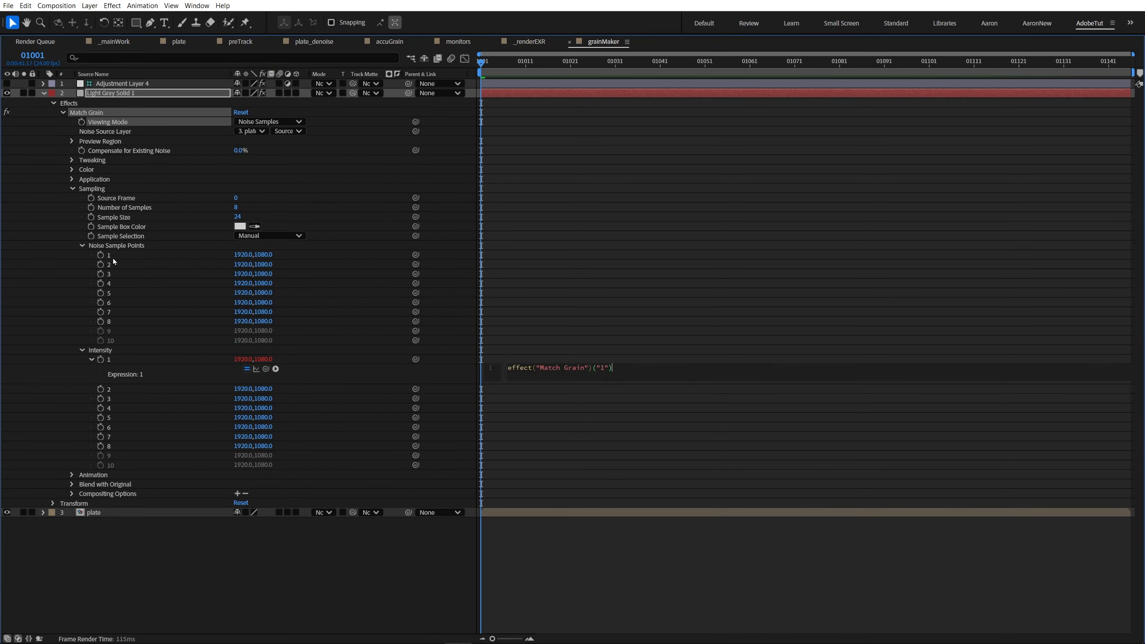
Link Intensity points 2 through 5 by expression to the Noise Sample Points with the same numbers.
alt+click(100, 389)
drag(266, 398, 109, 264)
alt+click(101, 419)
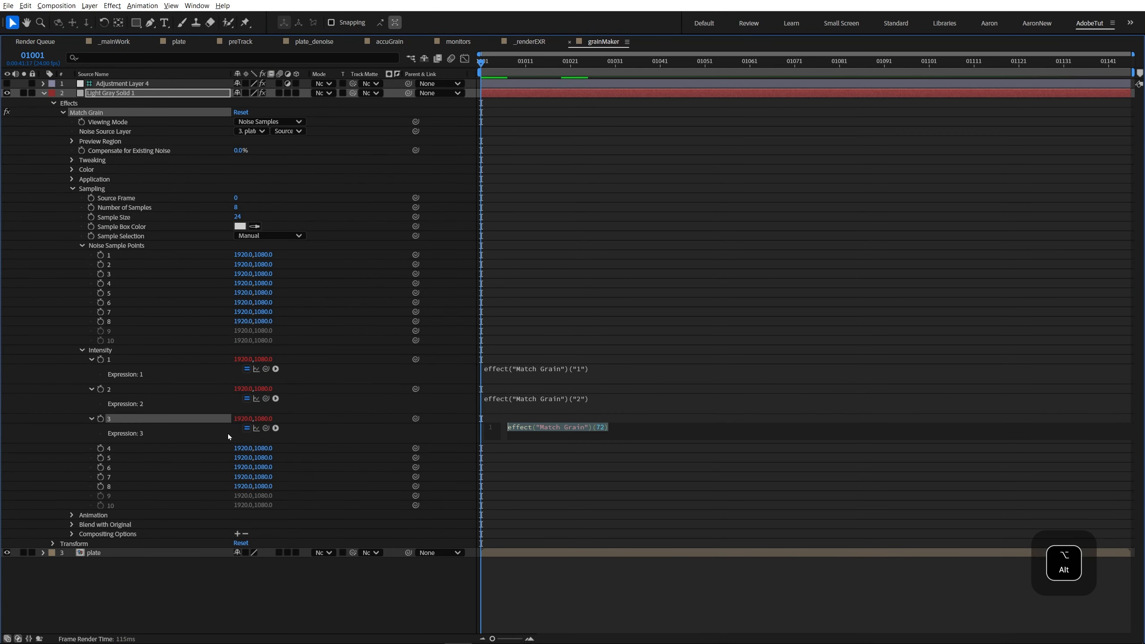
drag(266, 428, 108, 274)
alt+click(100, 448)
drag(266, 458, 109, 283)
alt+click(101, 478)
drag(267, 487, 108, 292)
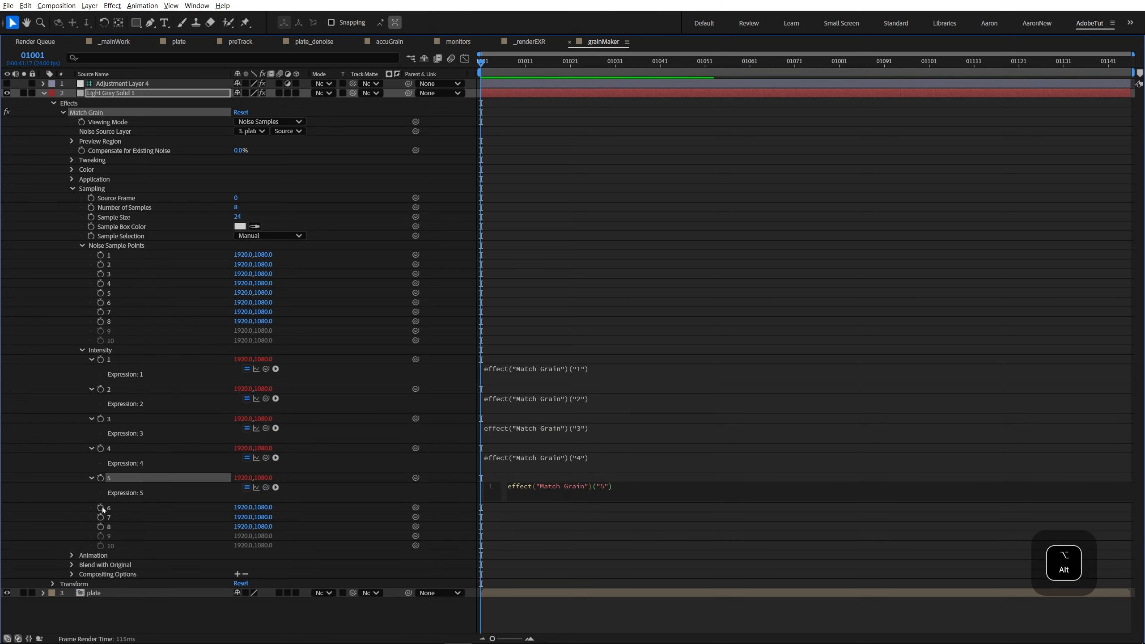
Link Intensity points 6, 7 and 8 by expression to their matching Noise Sample Points and restore the normal workspace layout.
alt+click(100, 508)
drag(266, 517, 109, 303)
alt+click(101, 536)
drag(267, 546, 109, 312)
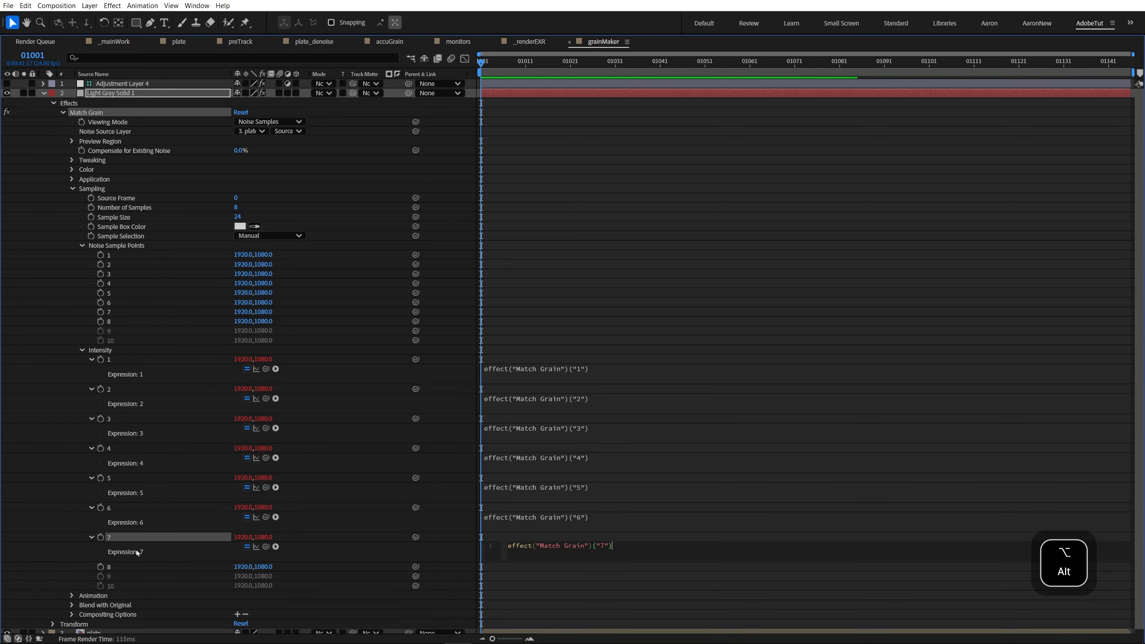
alt+click(101, 566)
drag(266, 576, 109, 321)
click(584, 357)
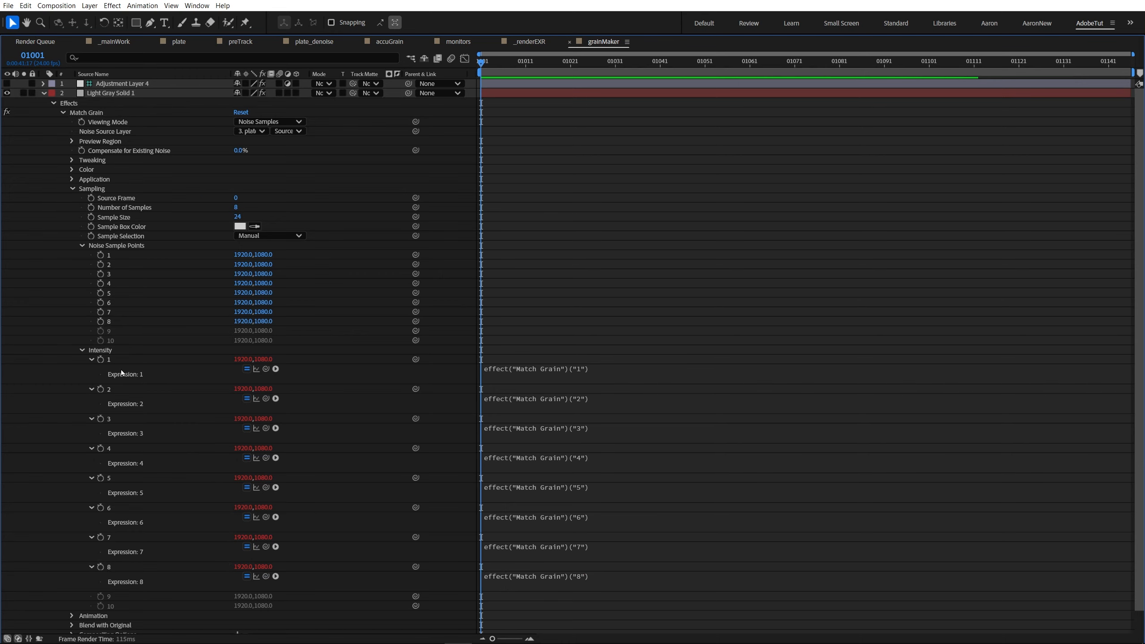
key(grave)
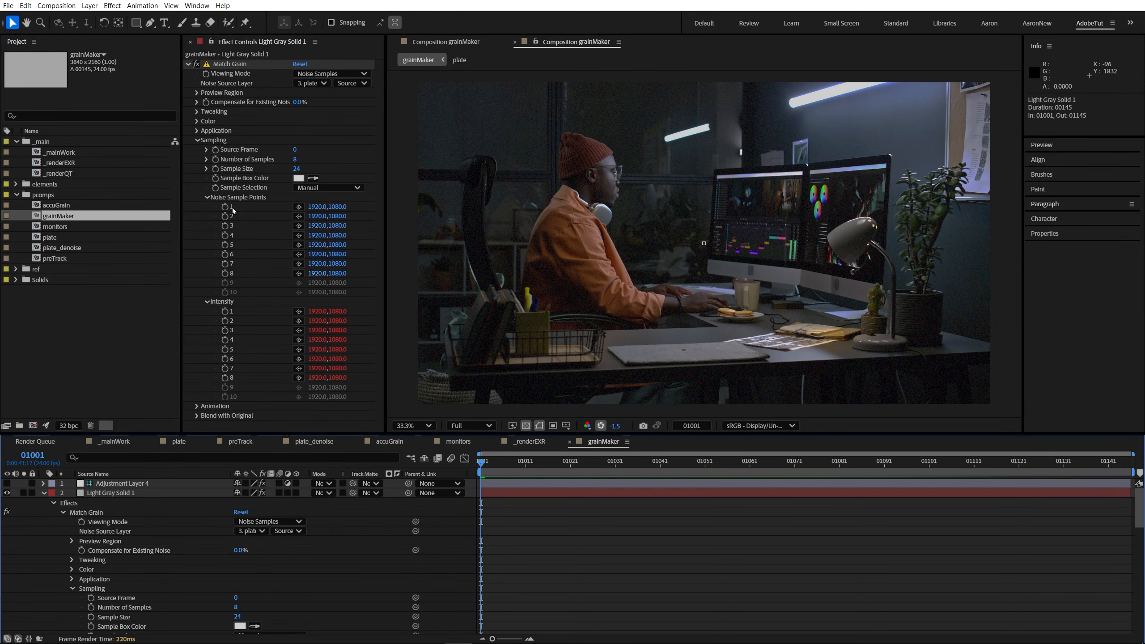
Collapse the Light Gray Solid 1 properties and place Noise Sample Point 1 on the dark background behind the man, at about 645, 216.
click(43, 496)
click(42, 493)
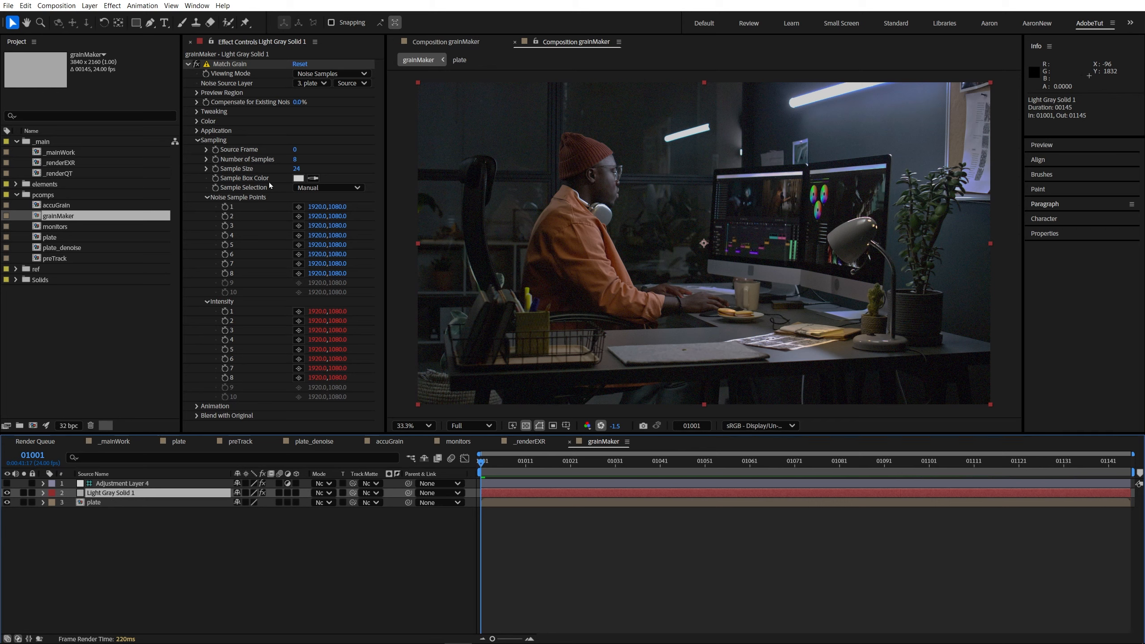
click(299, 207)
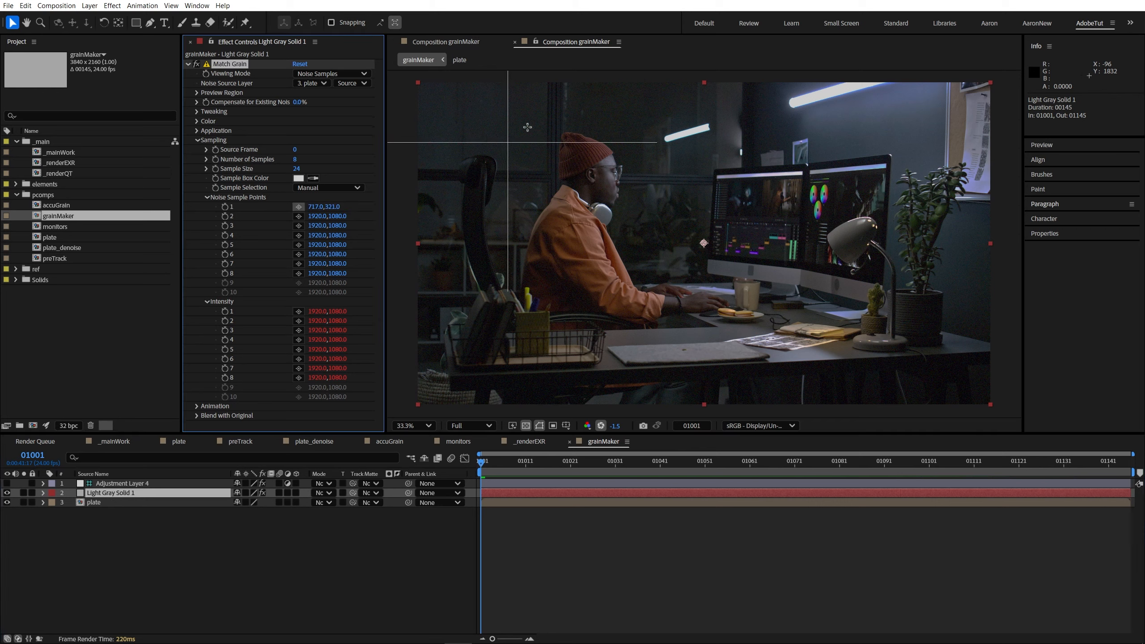
click(514, 114)
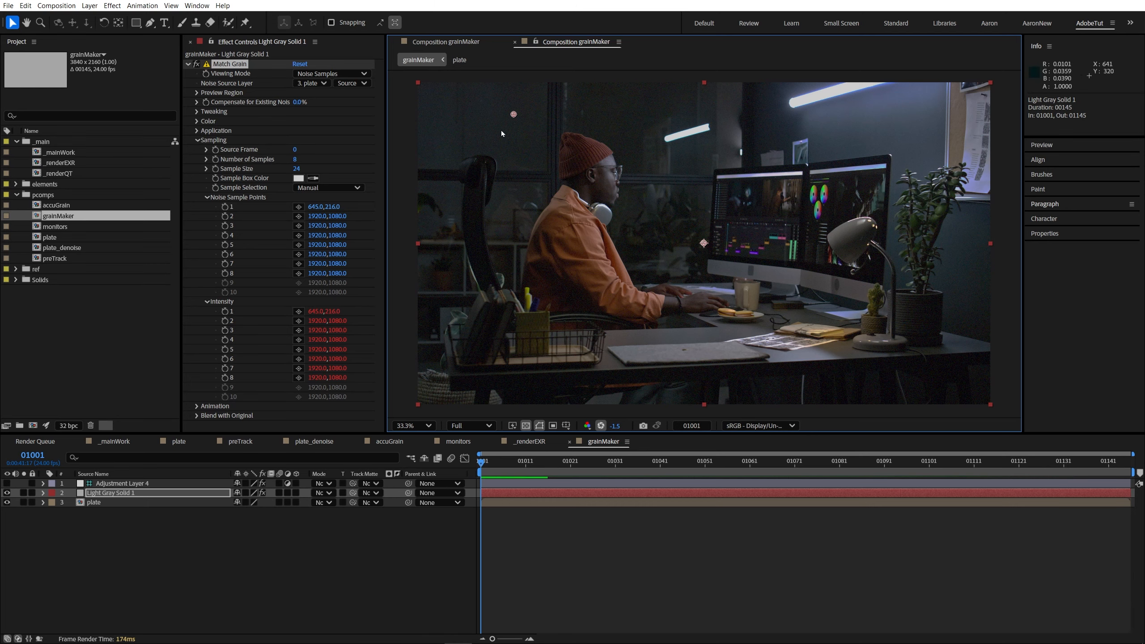
Examine the plate's grain closely around Noise Sample Point 1, the office chair and the man's jacket.
scroll(496, 132, up, 2)
drag(474, 139, 817, 390)
drag(511, 156, 724, 291)
scroll(722, 251, up, 1)
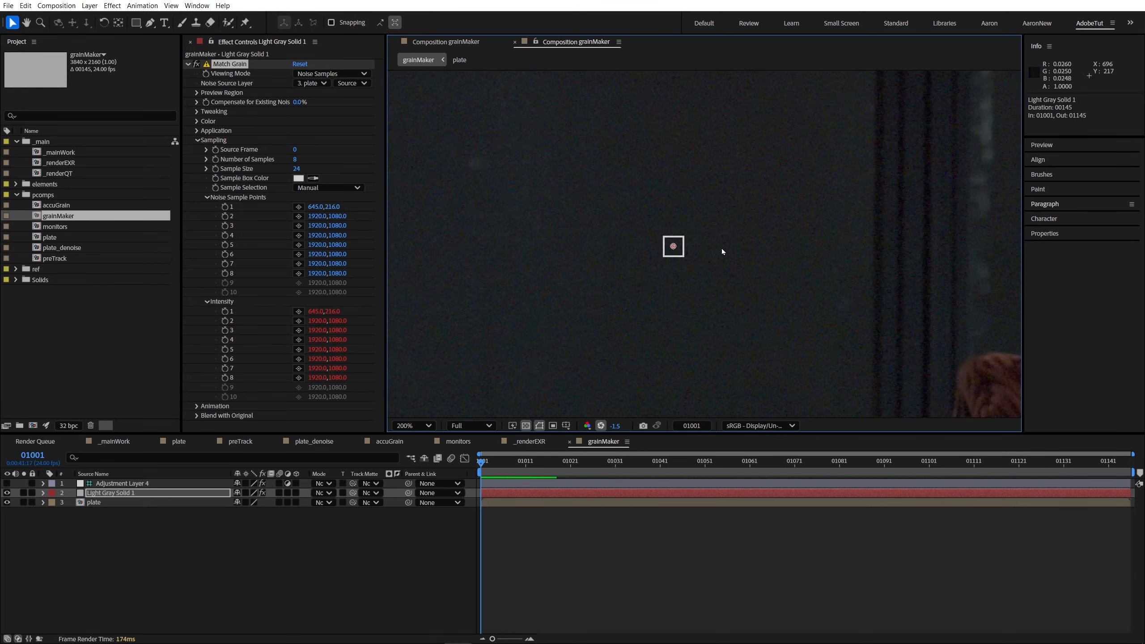
scroll(722, 249, up, 1)
scroll(672, 205, down, 1)
drag(658, 256, 641, 231)
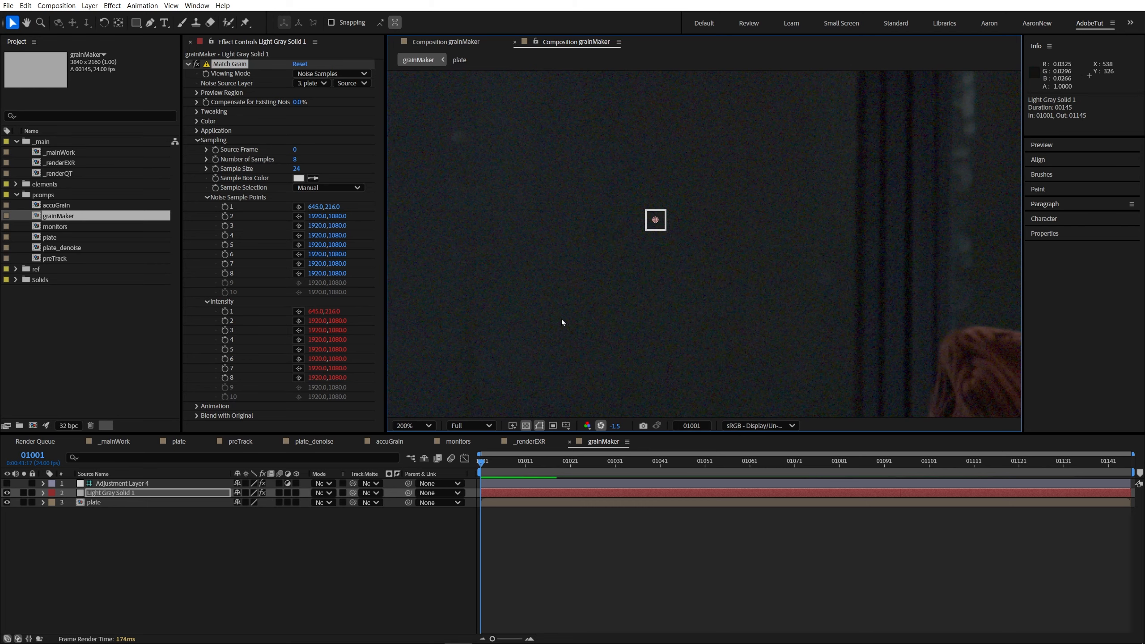
scroll(586, 316, down, 1)
drag(609, 412, 605, 296)
drag(611, 380, 608, 234)
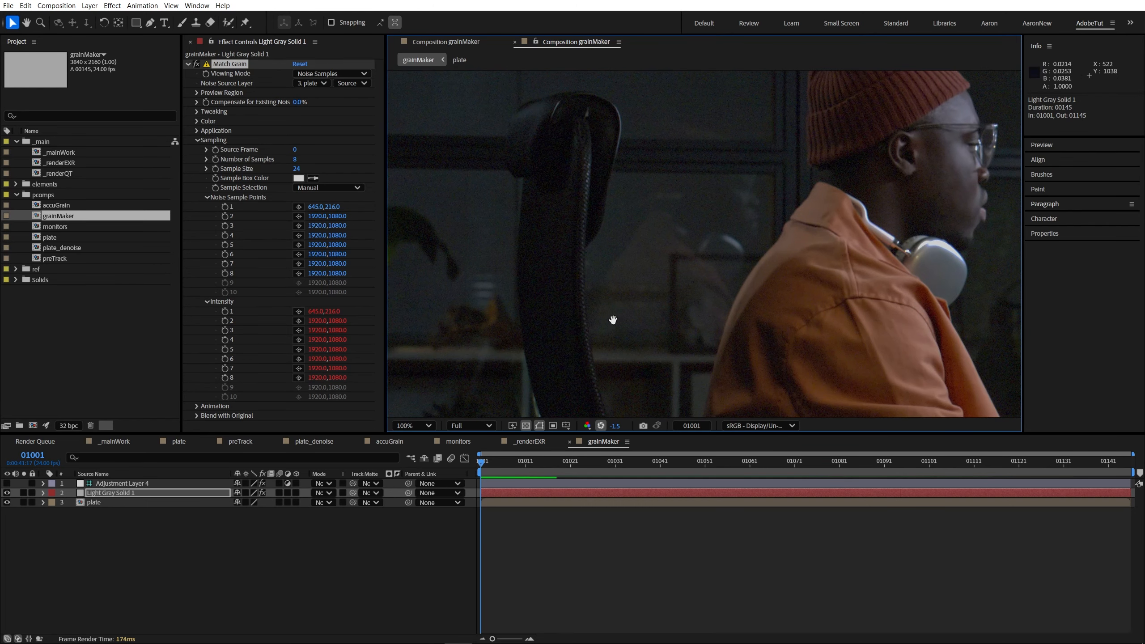
drag(618, 393, 606, 268)
drag(557, 221, 588, 261)
scroll(586, 257, up, 1)
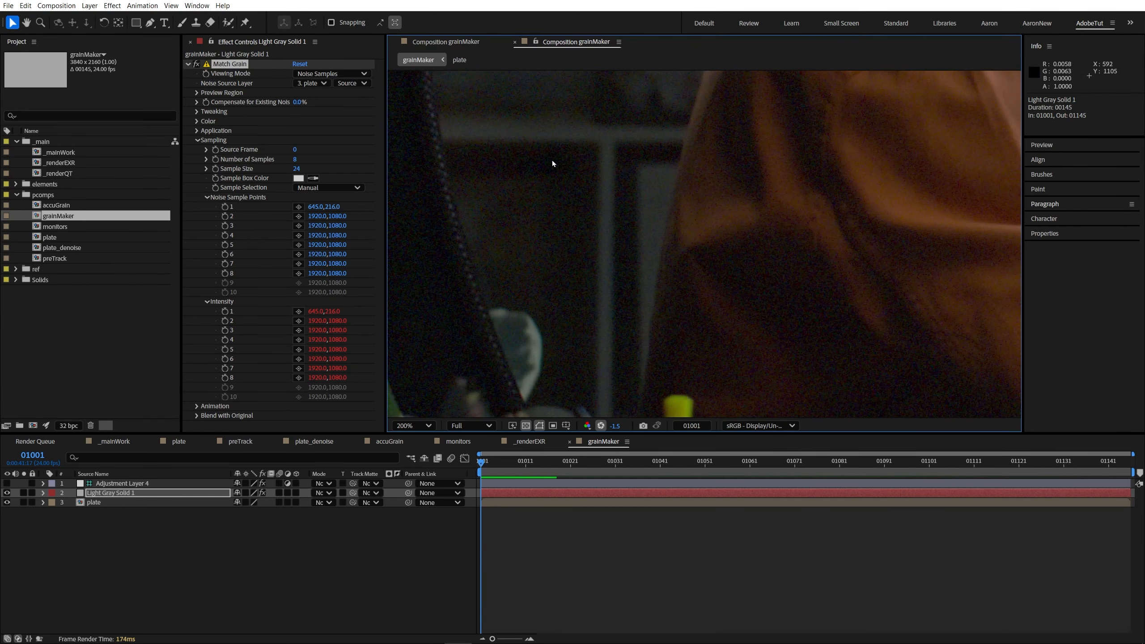
drag(553, 163, 676, 234)
scroll(572, 207, down, 2)
drag(741, 165, 675, 296)
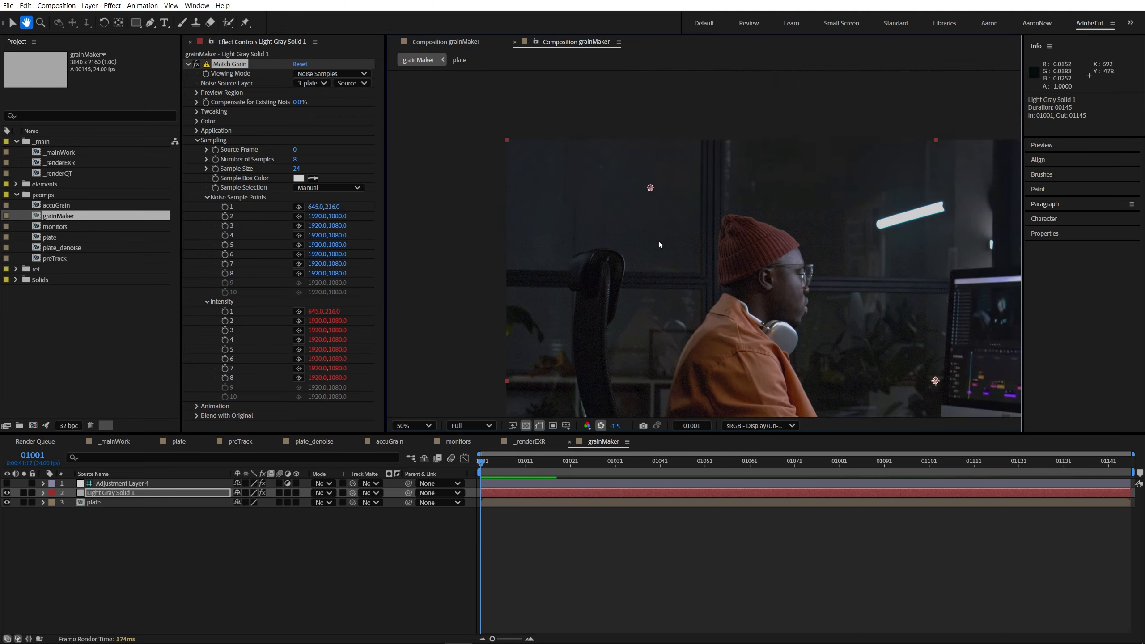
Set Match Grain's Sample Size to 36 and fine-tune Noise Sample Point 1 to about 651, 202 on the dark background.
scroll(659, 244, up, 1)
drag(701, 199, 655, 263)
scroll(607, 202, up, 2)
drag(548, 180, 586, 152)
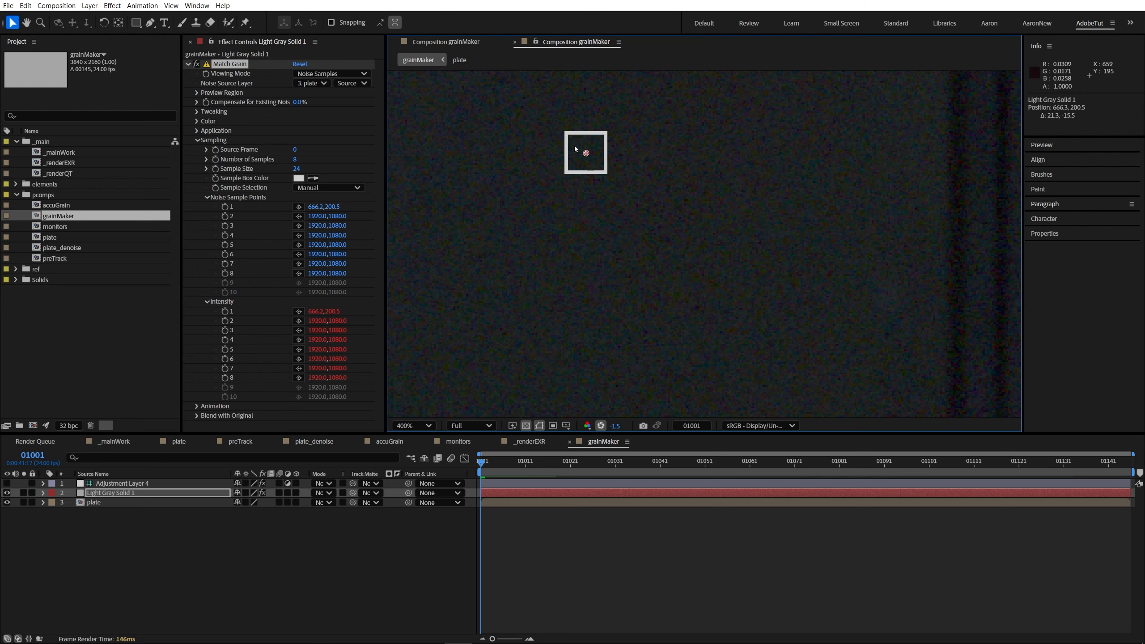
key(/)
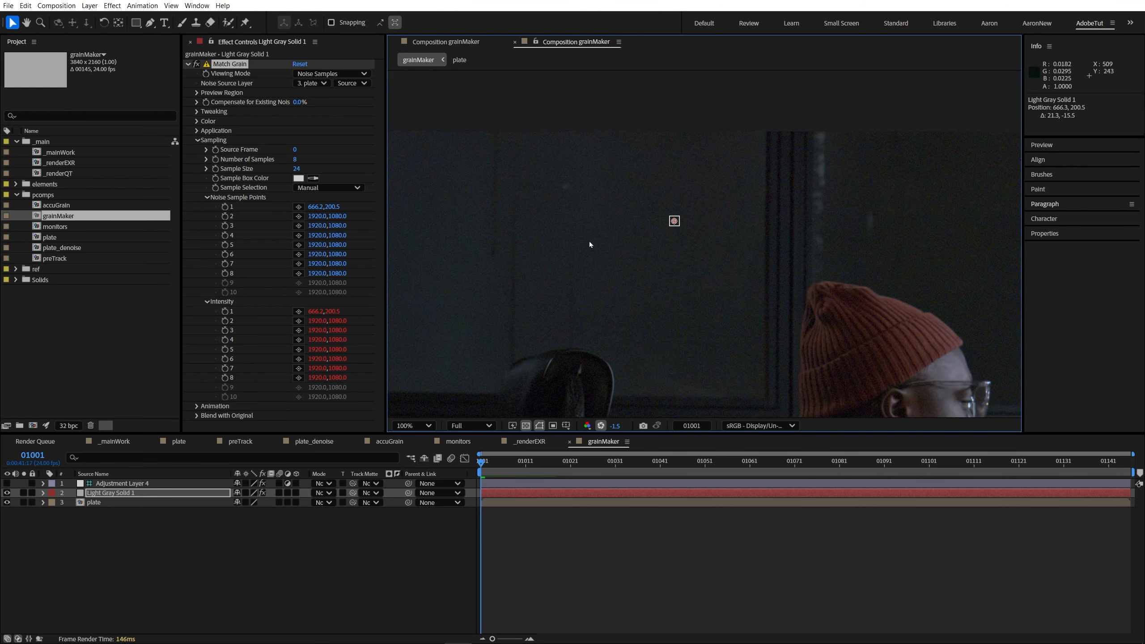
click(297, 169)
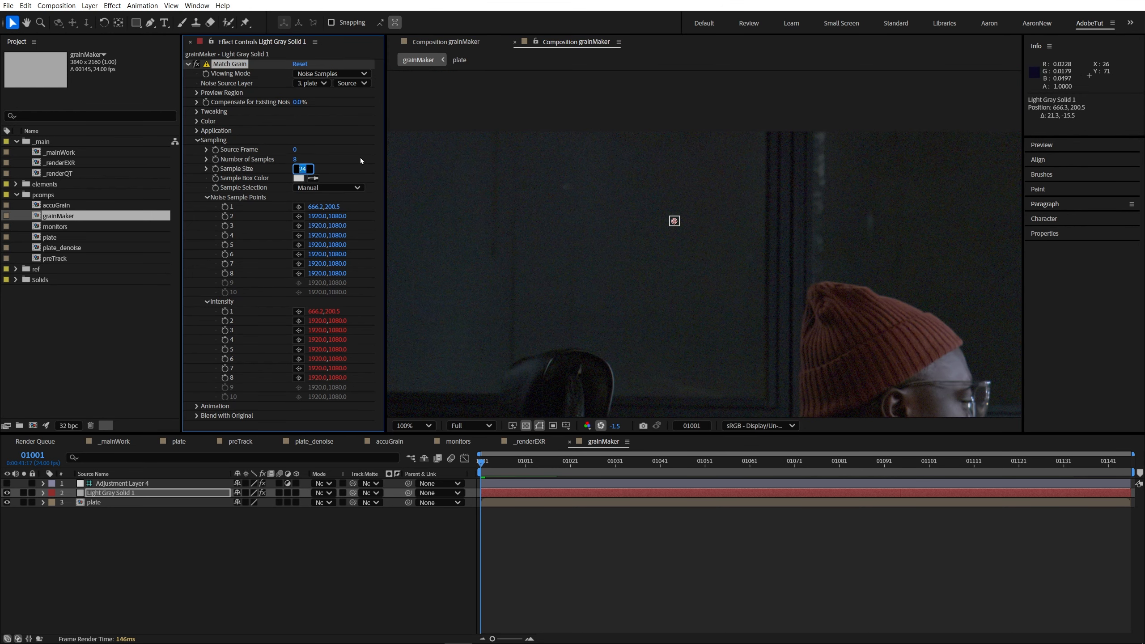
text(36)
key(Return)
drag(674, 221, 668, 222)
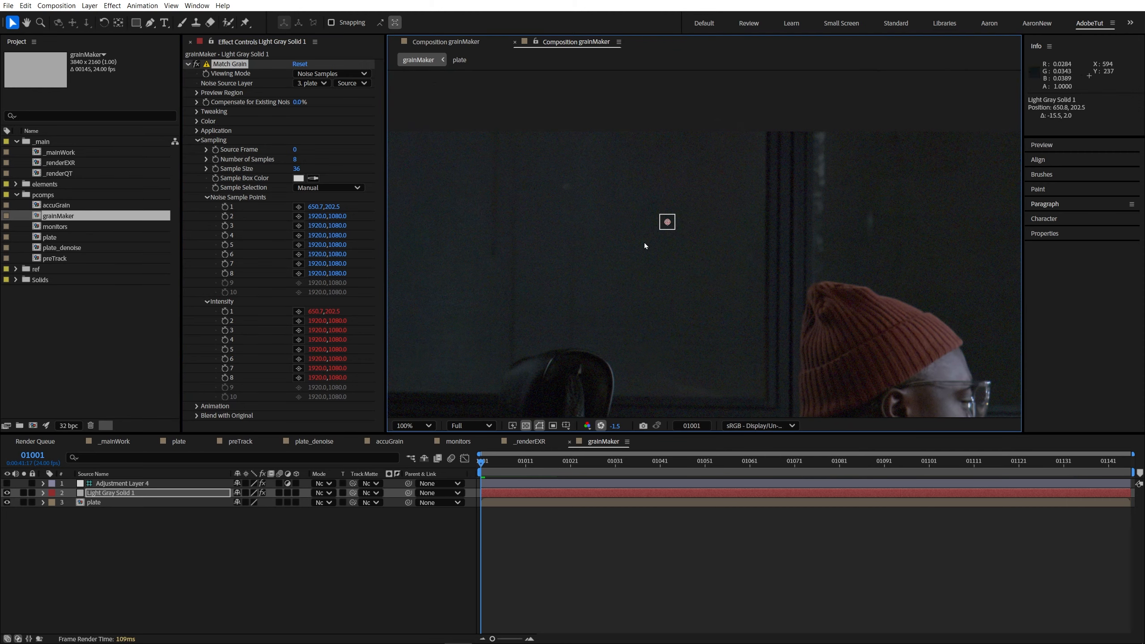
Place Noise Sample Point 2 on the dark background above the man's face, at about 1352, 142.
scroll(672, 266, down, 1)
drag(704, 295, 481, 225)
click(298, 216)
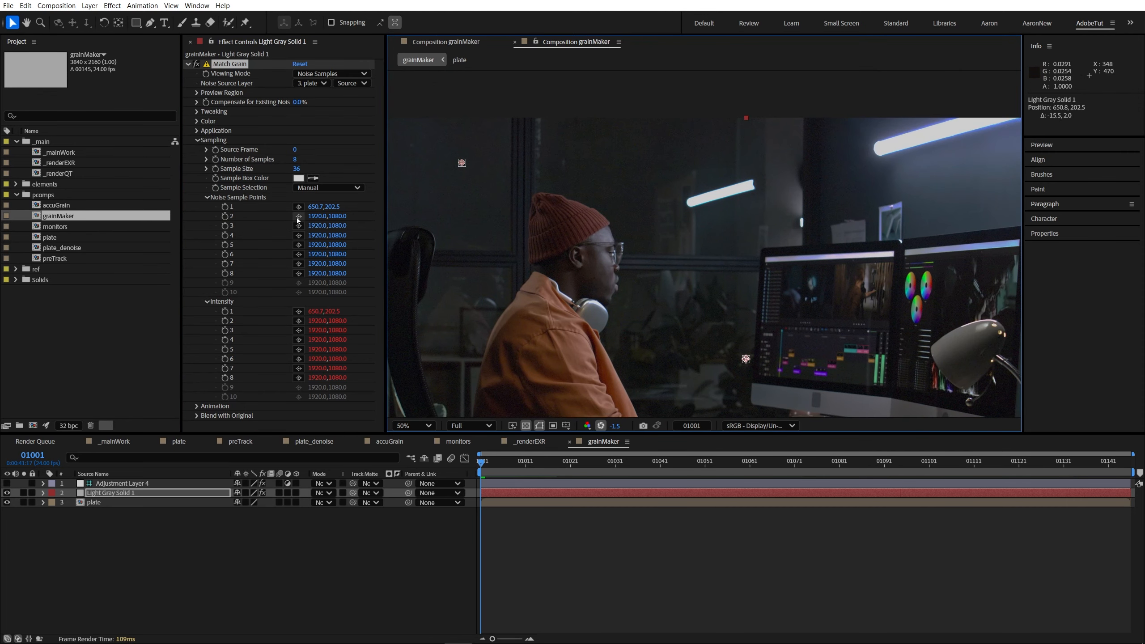
click(619, 148)
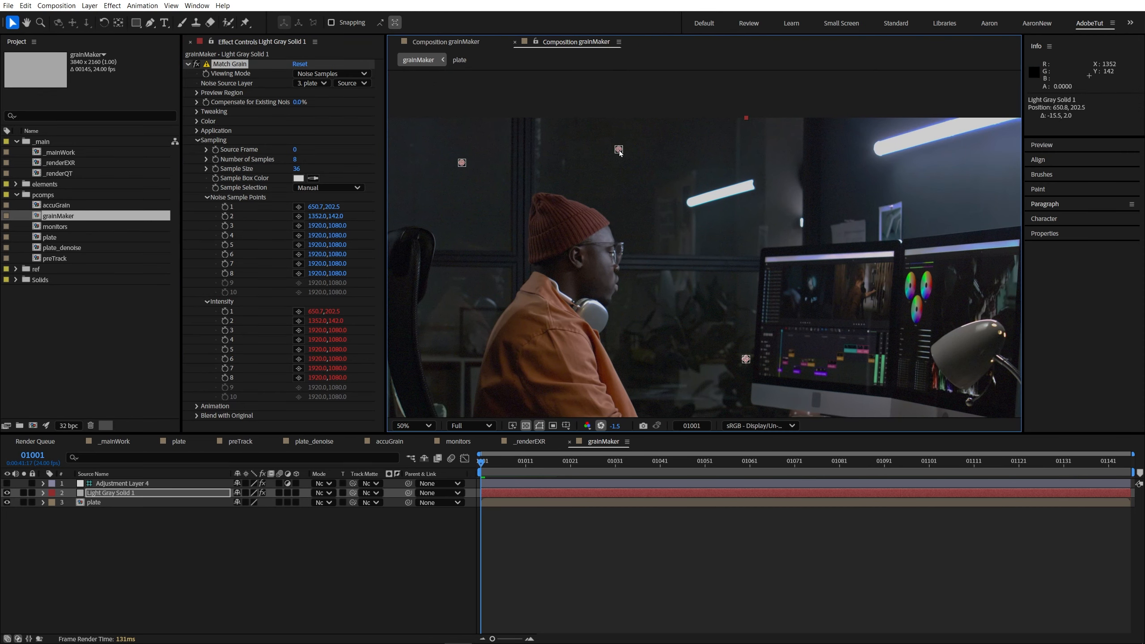
Place Noise Sample Points 3 and 4 on the wall above the monitors, at about 2384, 294 and 2860, 246.
click(298, 225)
click(850, 183)
key(space)
drag(843, 226, 483, 238)
click(298, 235)
click(596, 184)
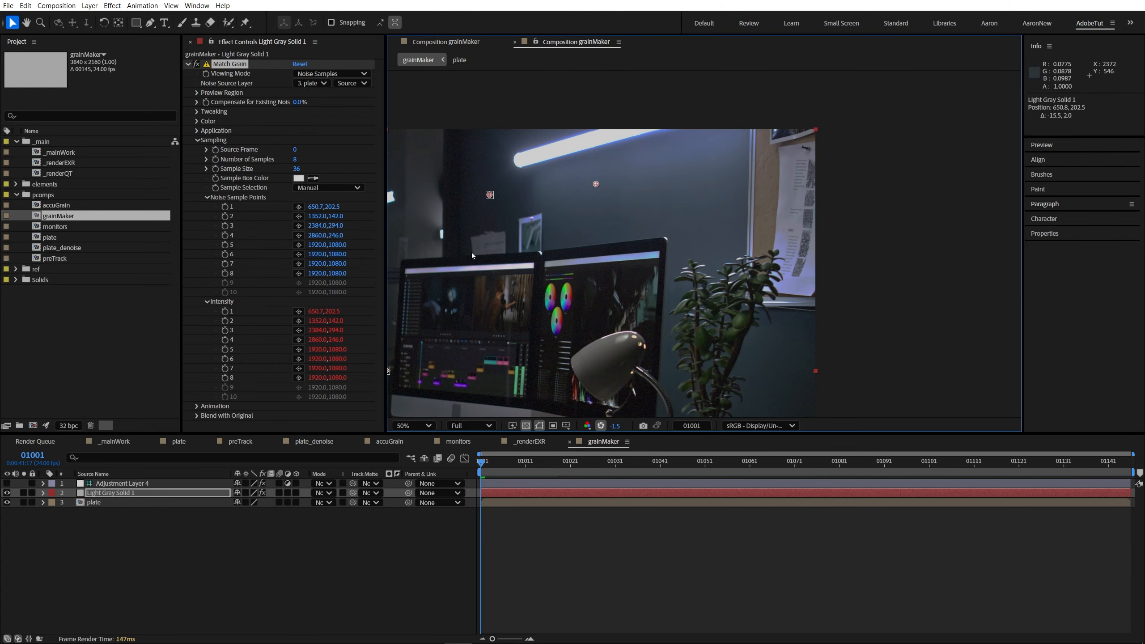
Place Noise Sample Point 5 on the wall beside the pinned papers at about 3378, 280 and Point 6 beside the plant at about 3658, 1062.
click(298, 245)
click(711, 191)
key(space)
drag(689, 271, 630, 131)
click(299, 254)
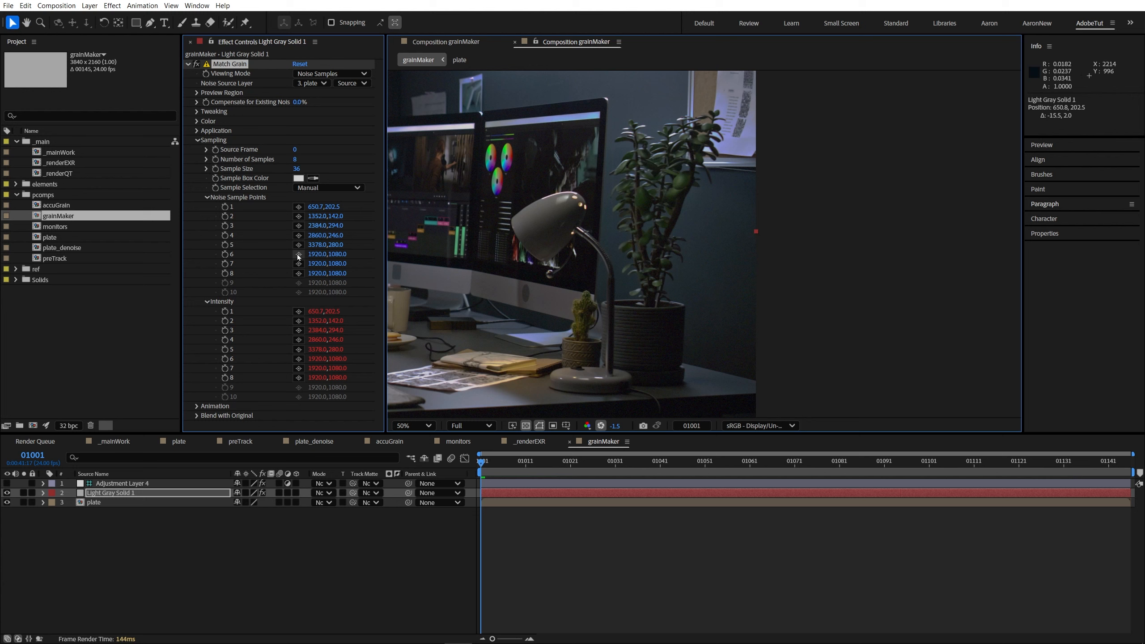
click(715, 227)
Place Noise Sample Point 7 on the monitor's lower casing at about 2661, 1335 and Point 8 on the desk at about 2120, 1674.
scroll(692, 200, up, 1)
drag(483, 282, 610, 240)
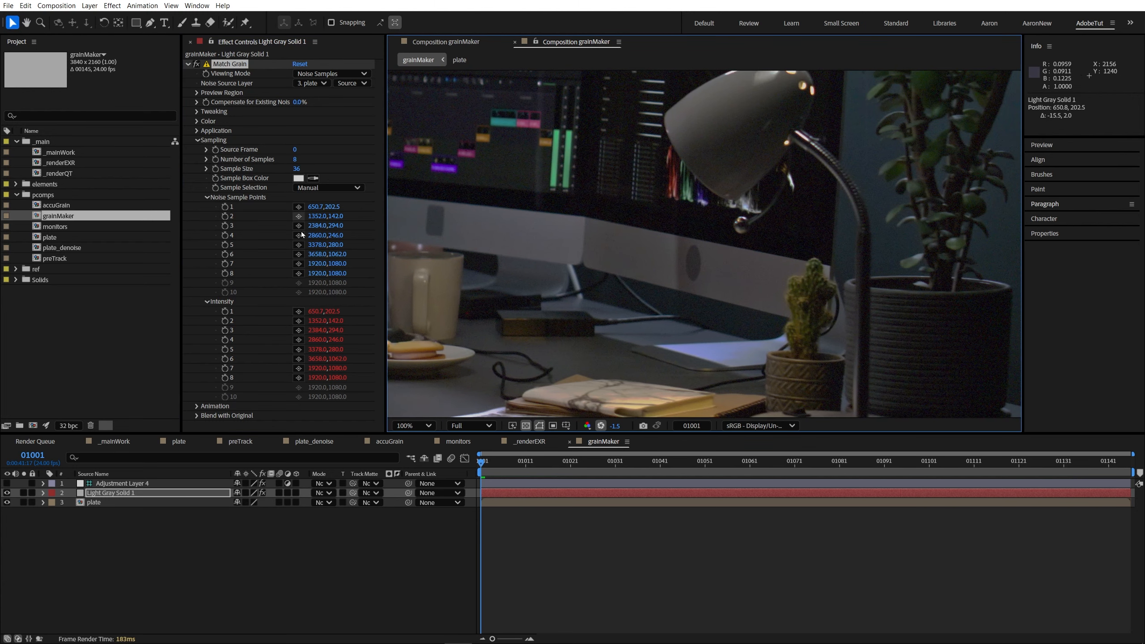
click(298, 264)
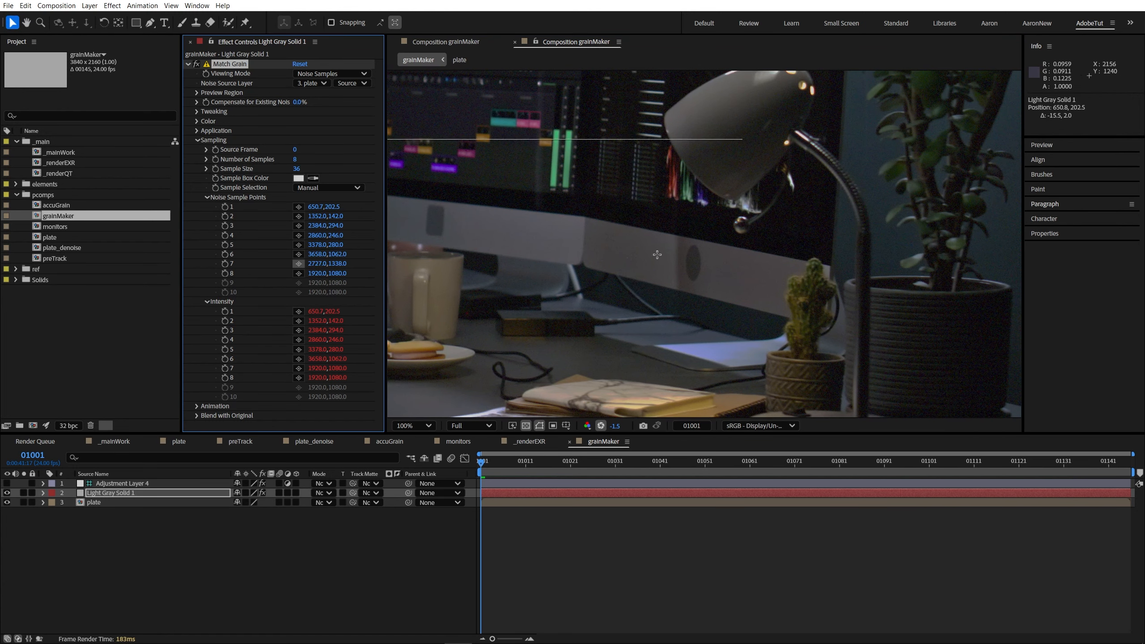
click(627, 255)
drag(543, 339, 691, 212)
click(298, 274)
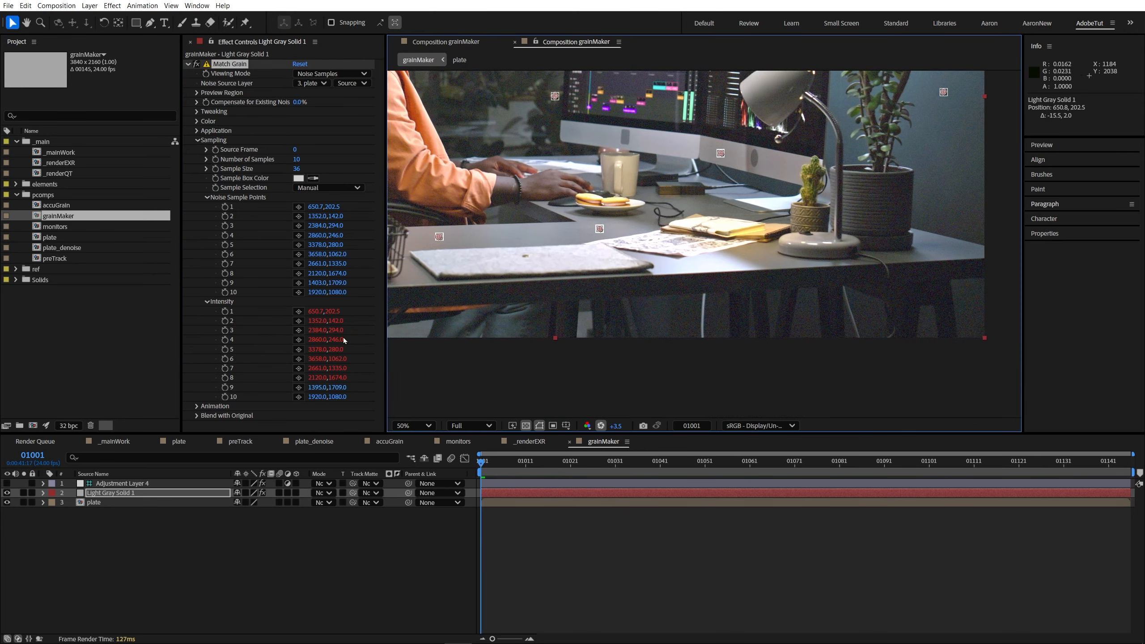
Place Noise Sample Point 10 and its matching Intensity point below the desk's front edge, at about 2434, 1916.
click(298, 292)
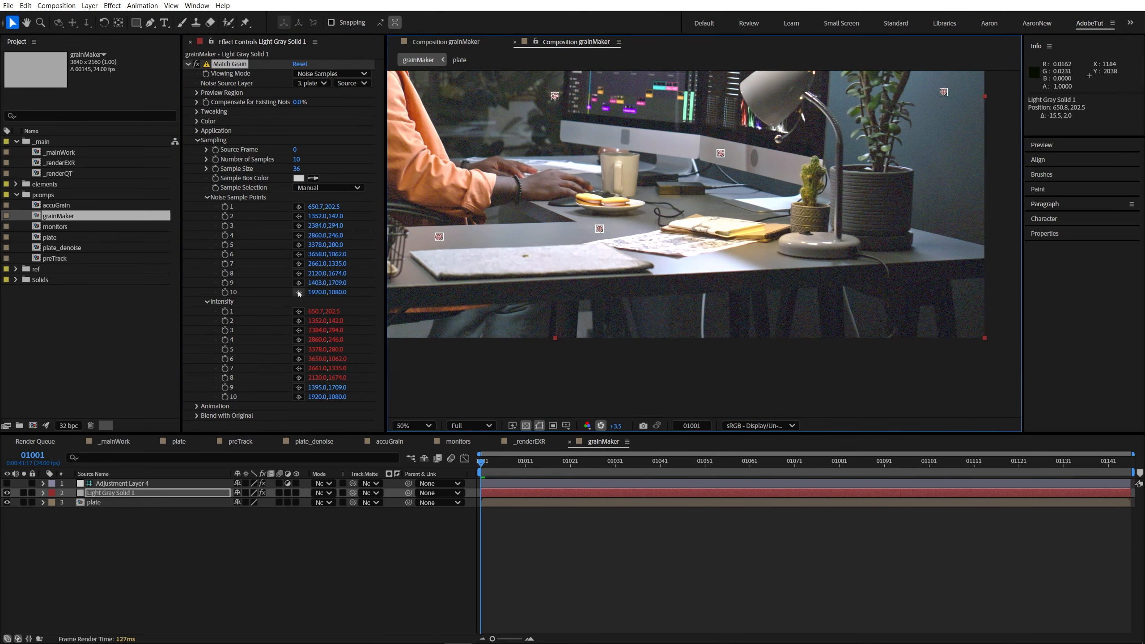
click(670, 283)
click(298, 396)
click(670, 284)
scroll(677, 289, down, 2)
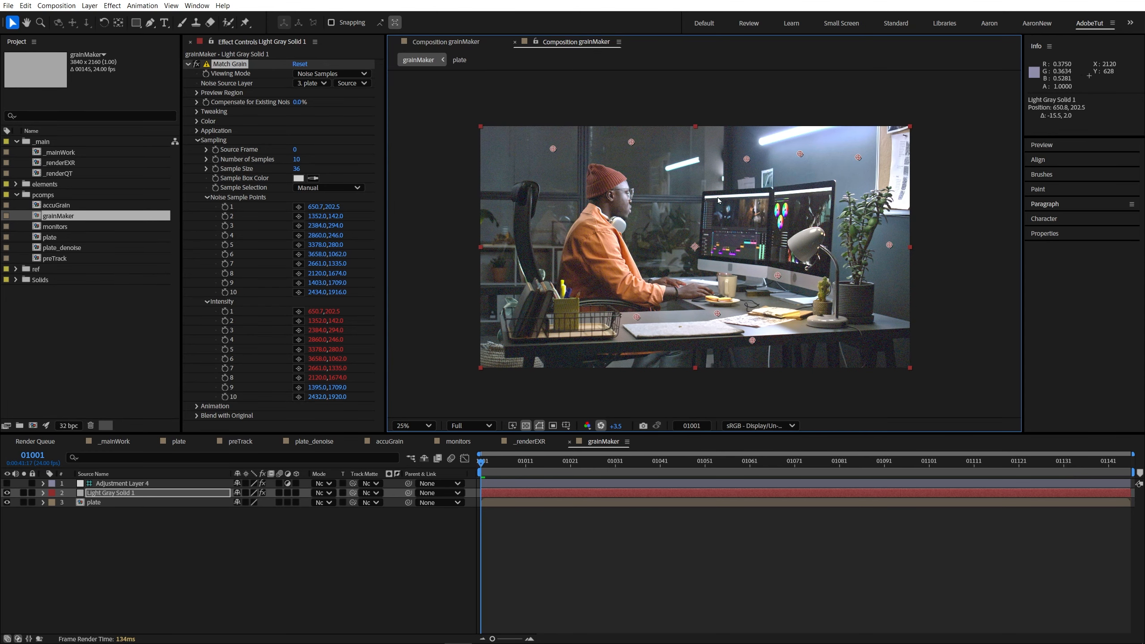
Collapse the Match Grain sampling properties and set Viewing Mode to Final Output.
click(207, 197)
click(207, 206)
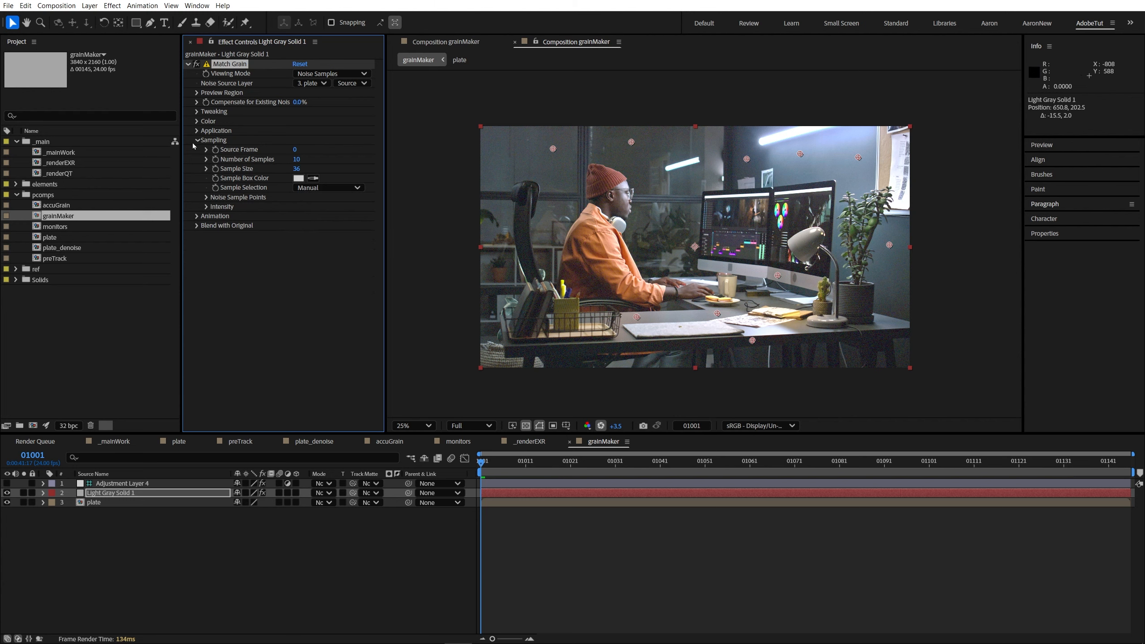
click(197, 140)
click(323, 74)
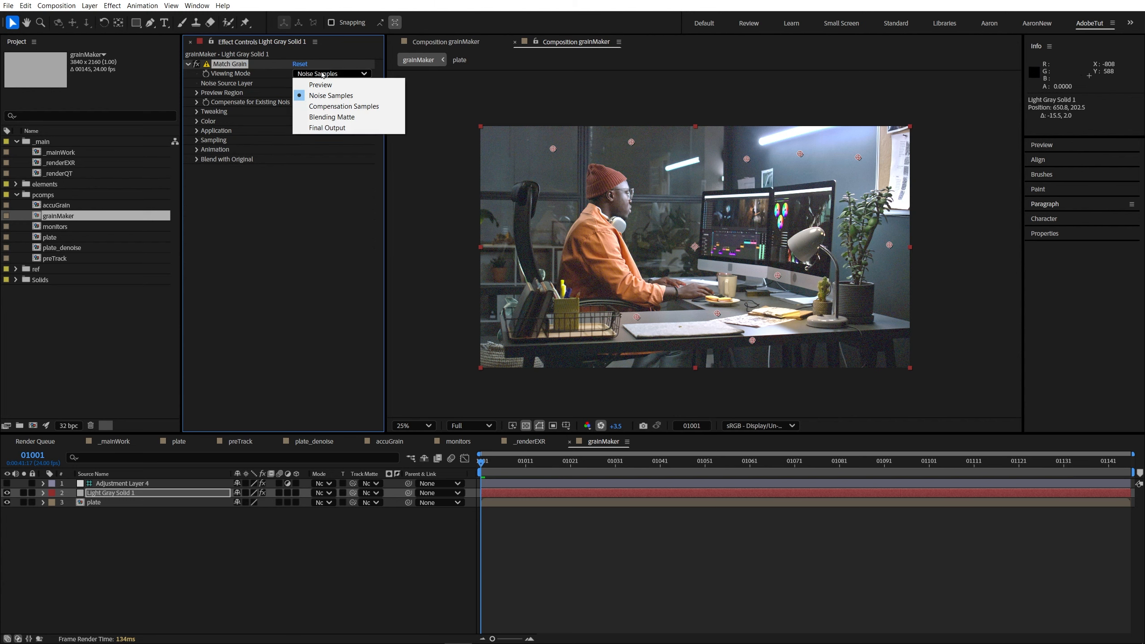
click(327, 128)
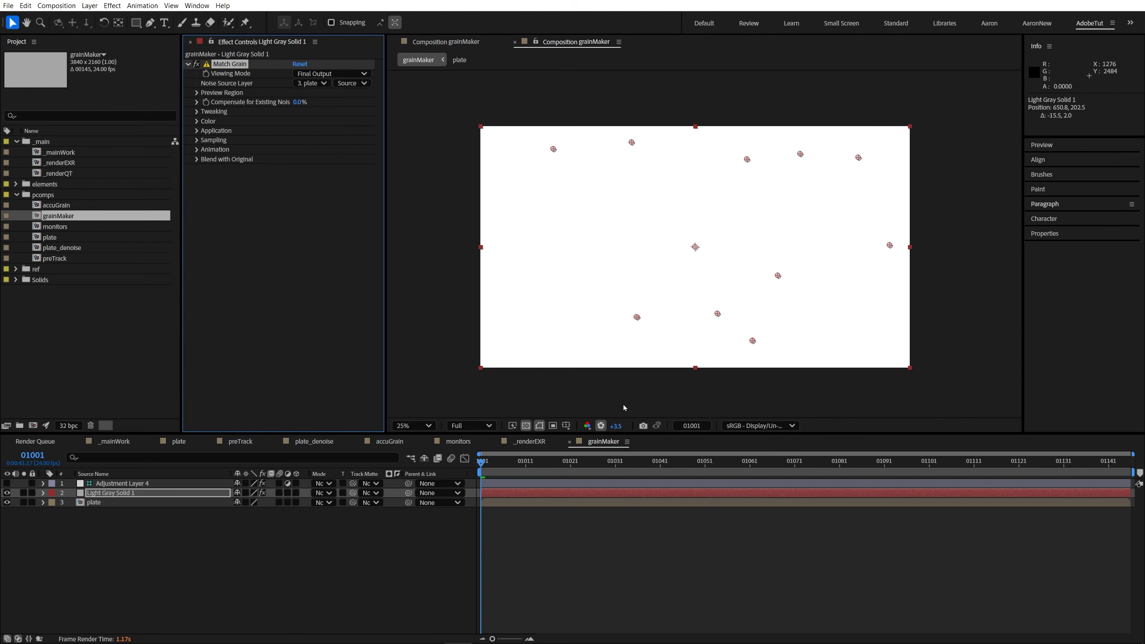
Reset the viewer exposure to 0 and turn on Adjustment Layer 4 to exaggerate the generated grain.
scroll(623, 405, up, 2)
click(601, 425)
click(81, 483)
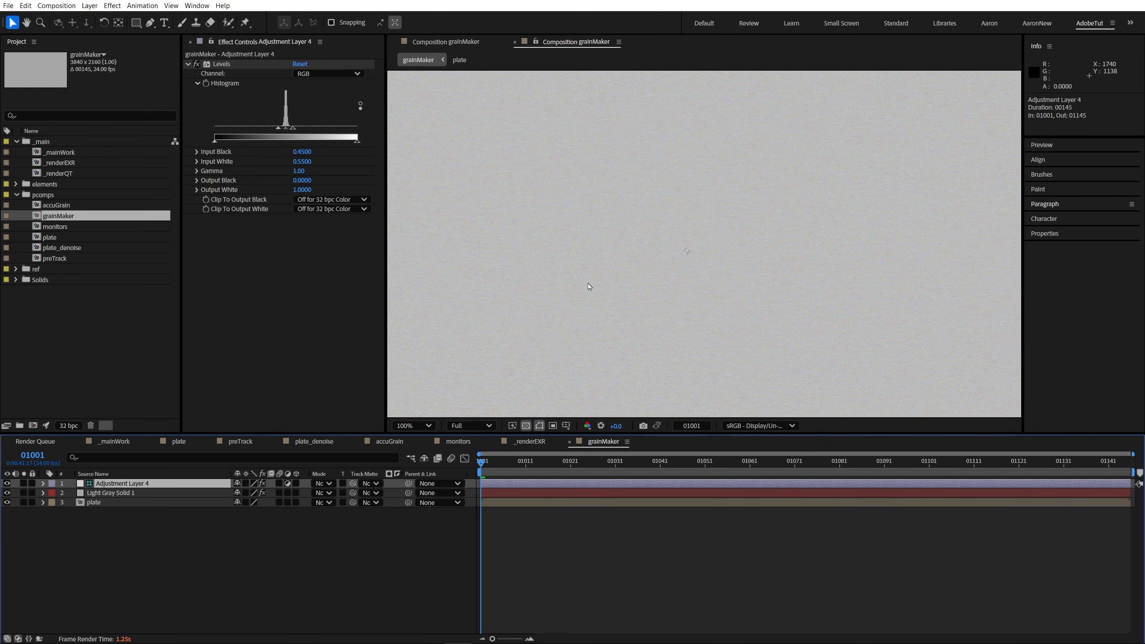
scroll(884, 192, up, 1)
drag(884, 193, 695, 248)
scroll(593, 307, up, 5)
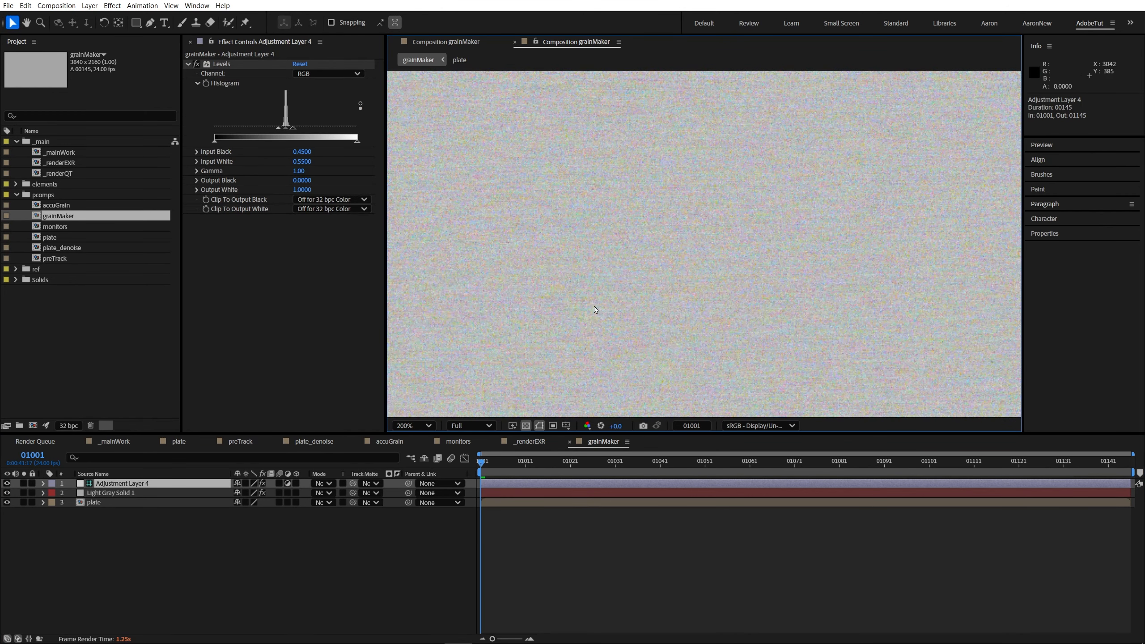
Compare the generated grain in the red, green and blue channels at several magnifications, ending in full colour.
scroll(598, 303, down, 1)
key(alt+1)
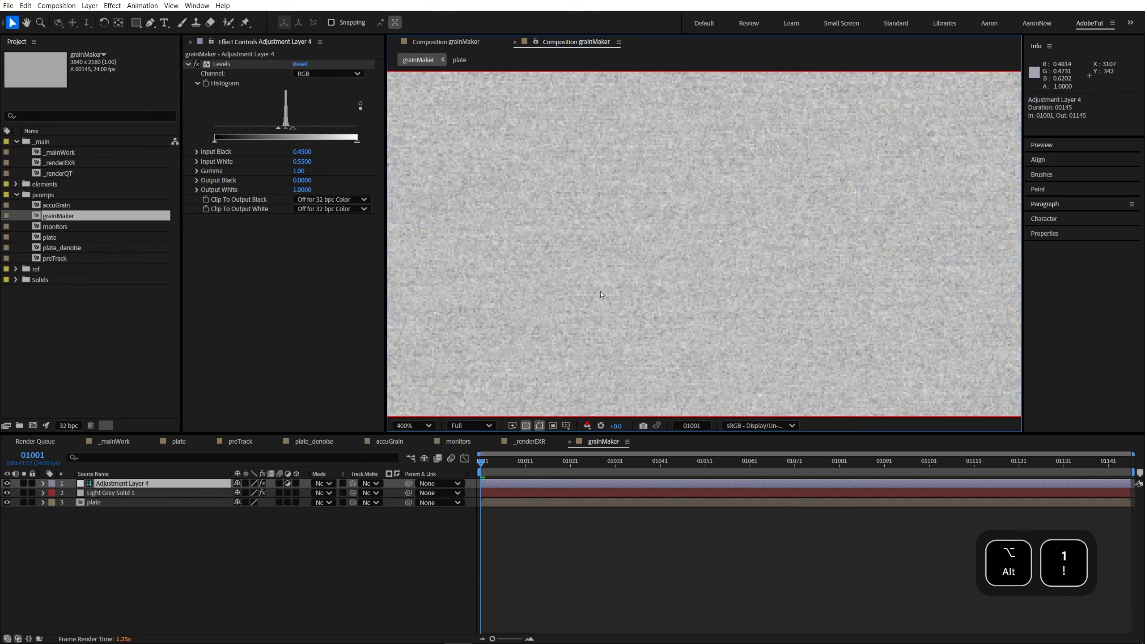
scroll(601, 292, down, 2)
key(alt+2)
key(alt+3)
scroll(601, 293, up, 2)
key(alt+2)
key(alt+1)
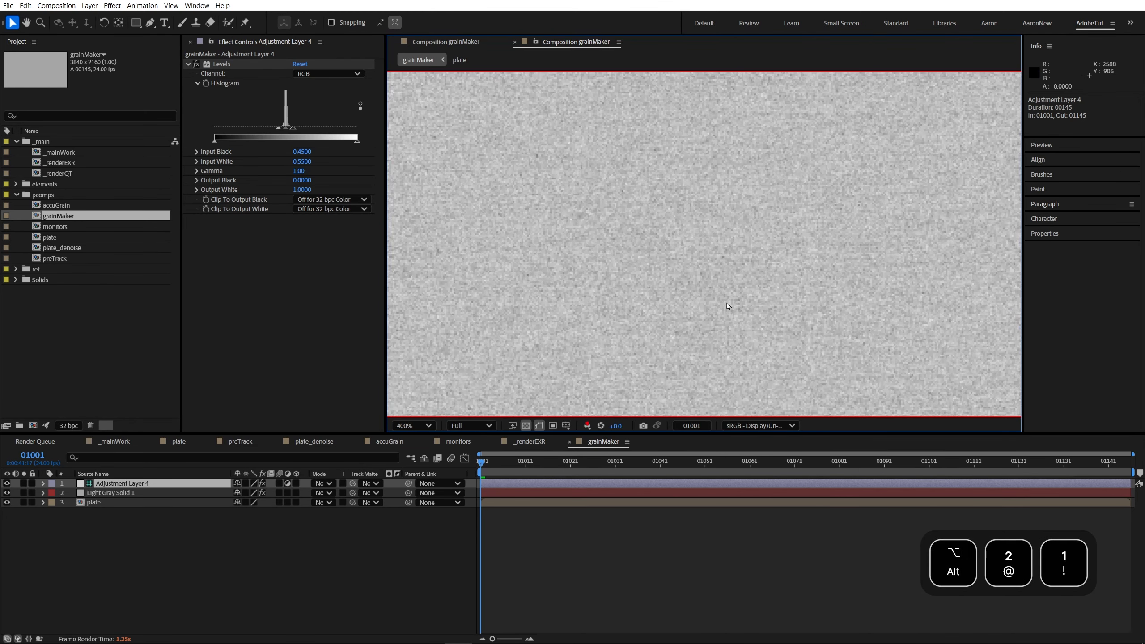
key(alt+2)
key(alt+3)
key(alt+1)
key(alt+2)
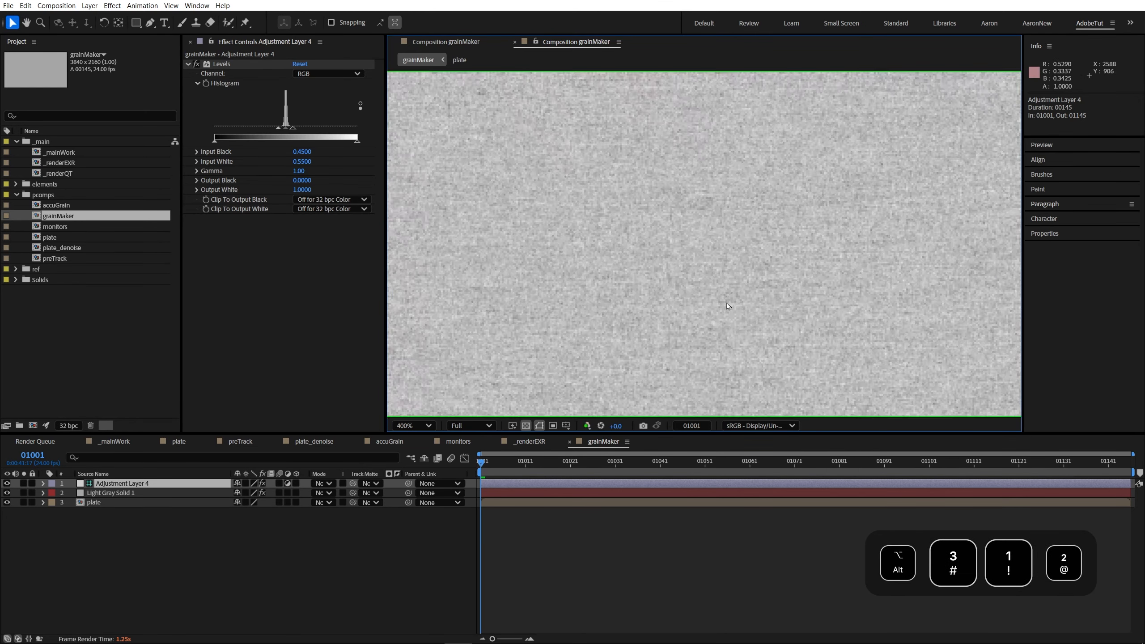
key(alt+3)
key(alt+3)
Turn off Adjustment Layer 4 and set Light Gray Solid 1's Source Frame to 0 and Number of Samples to 8.
click(6, 483)
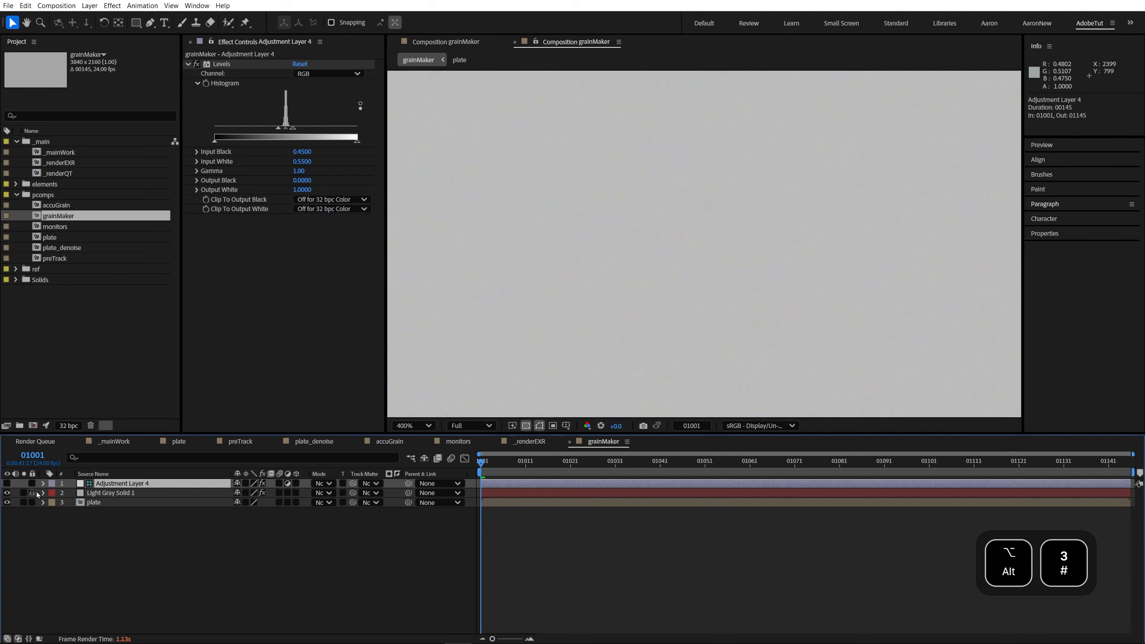
click(131, 493)
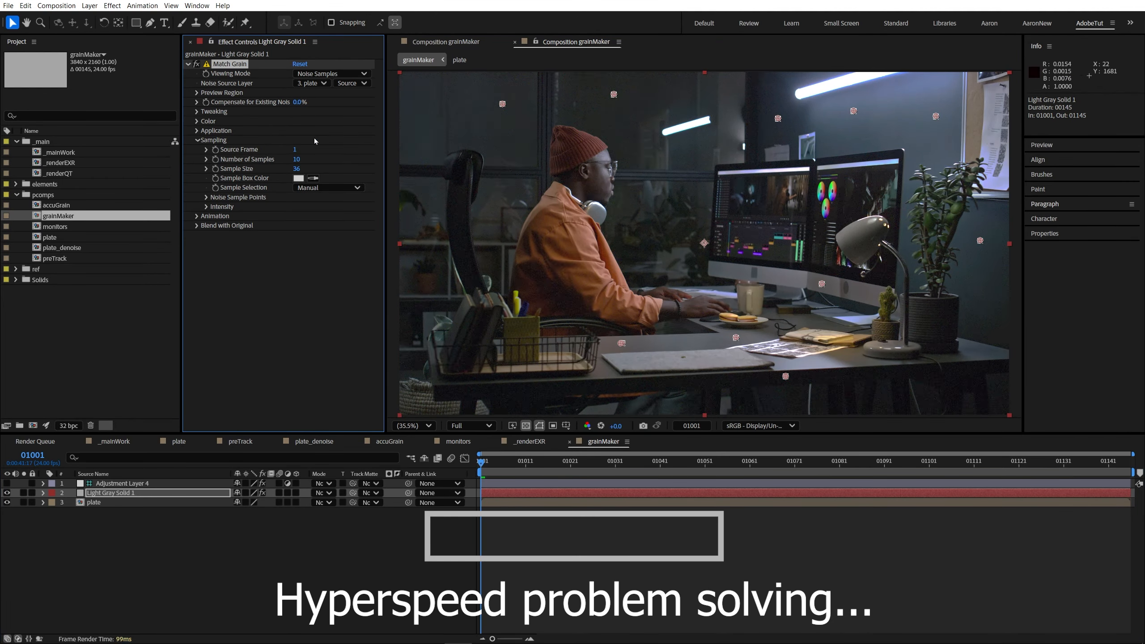
drag(295, 149, 291, 150)
drag(296, 159, 378, 158)
scroll(585, 225, down, 1)
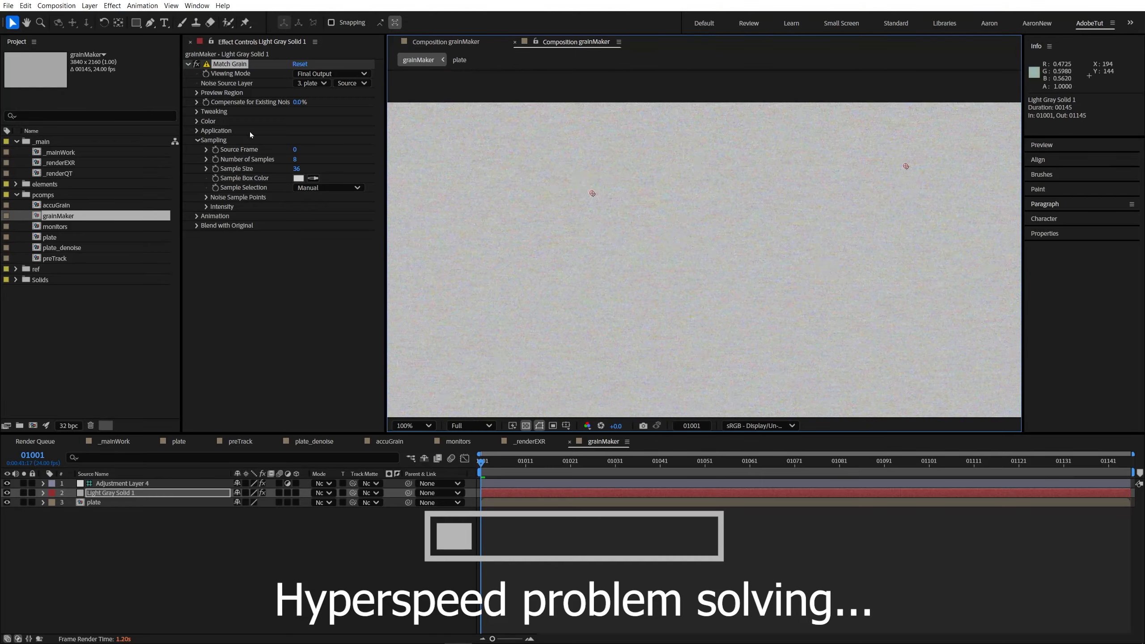
Undo the last edits and check the plate with Light Gray Solid 1 temporarily hidden.
key(ctrl+z)
key(ctrl+z)
click(6, 493)
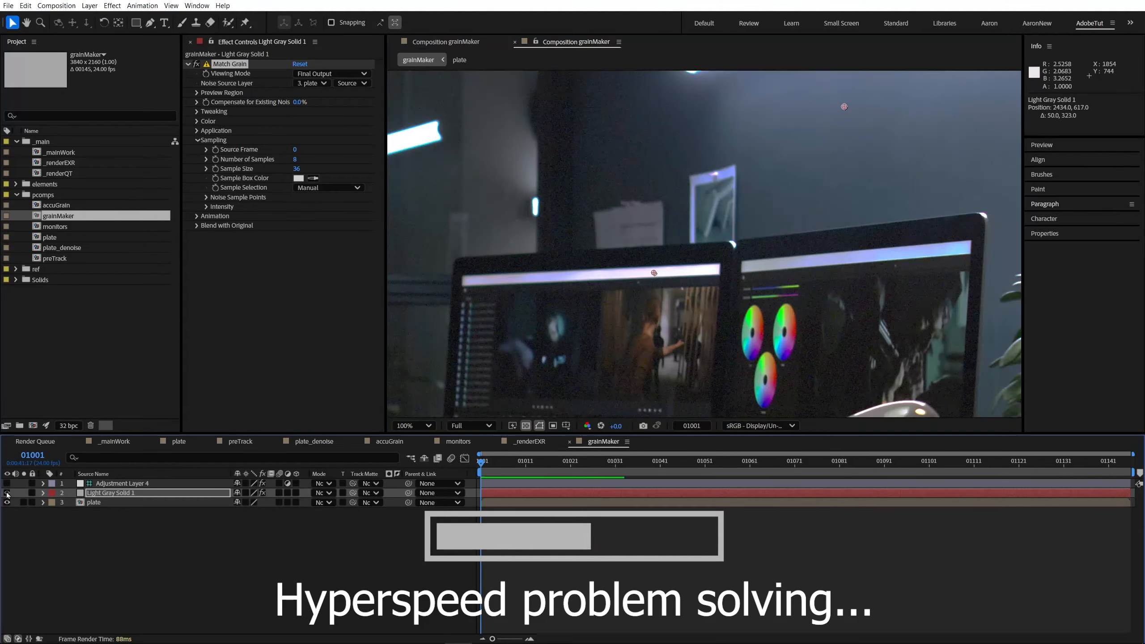
key(ctrl+z)
key(ctrl+z)
Set Match Grain's Viewing Mode to Noise Samples and turn on Adjustment Layer 4 to check the sample boxes.
click(332, 74)
click(320, 95)
click(7, 483)
scroll(569, 189, up, 1)
scroll(569, 190, down, 1)
click(7, 484)
click(121, 484)
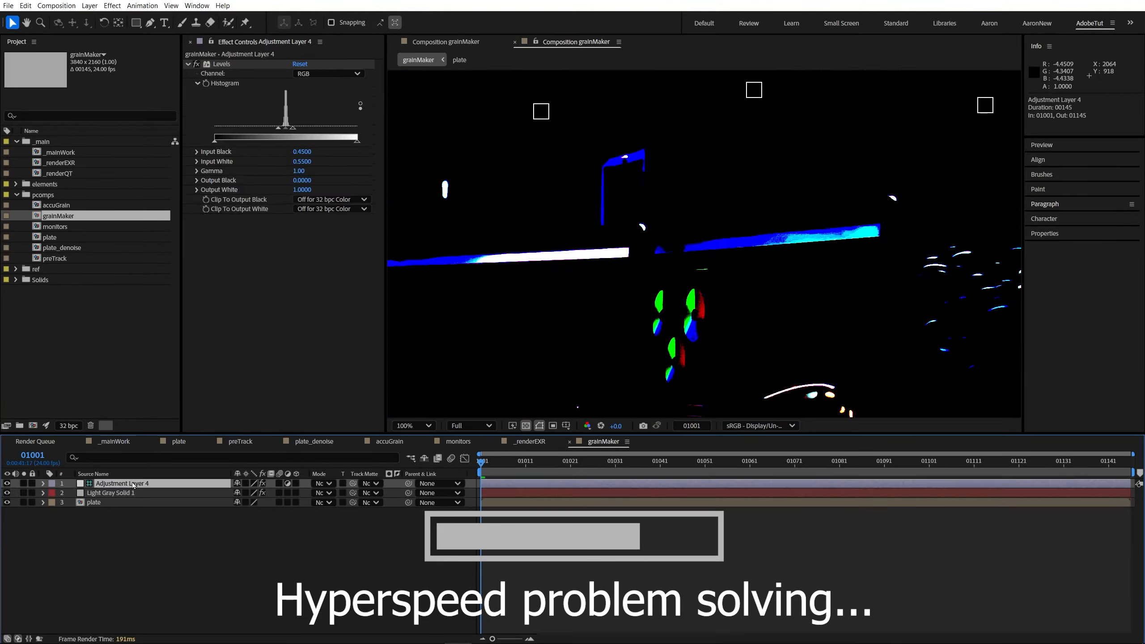
Return Light Gray Solid 1's Match Grain Viewing Mode to Final Output.
click(111, 493)
click(331, 73)
click(316, 123)
scroll(648, 239, up, 1)
key(comma)
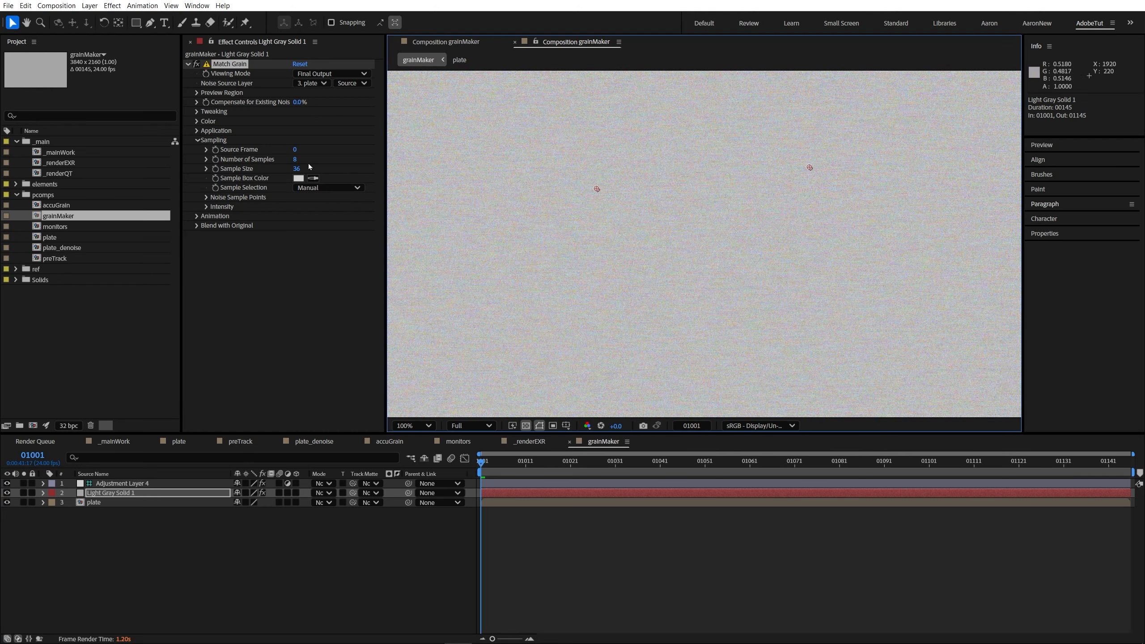
Set Match Grain's Sample Size to 24.
click(300, 168)
key(Return)
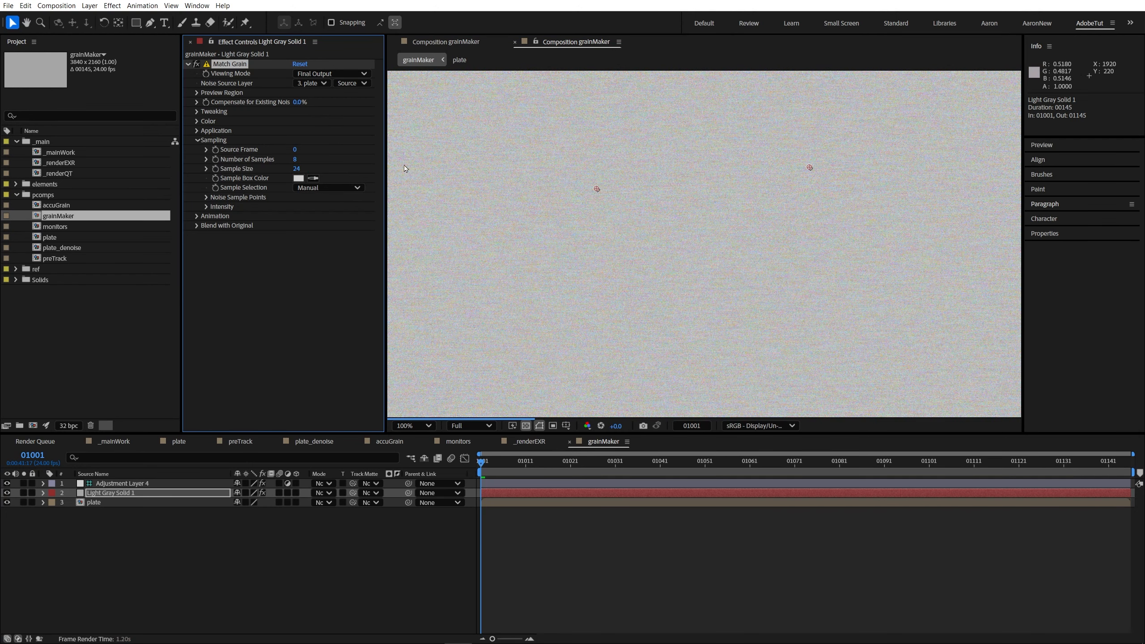
key(period)
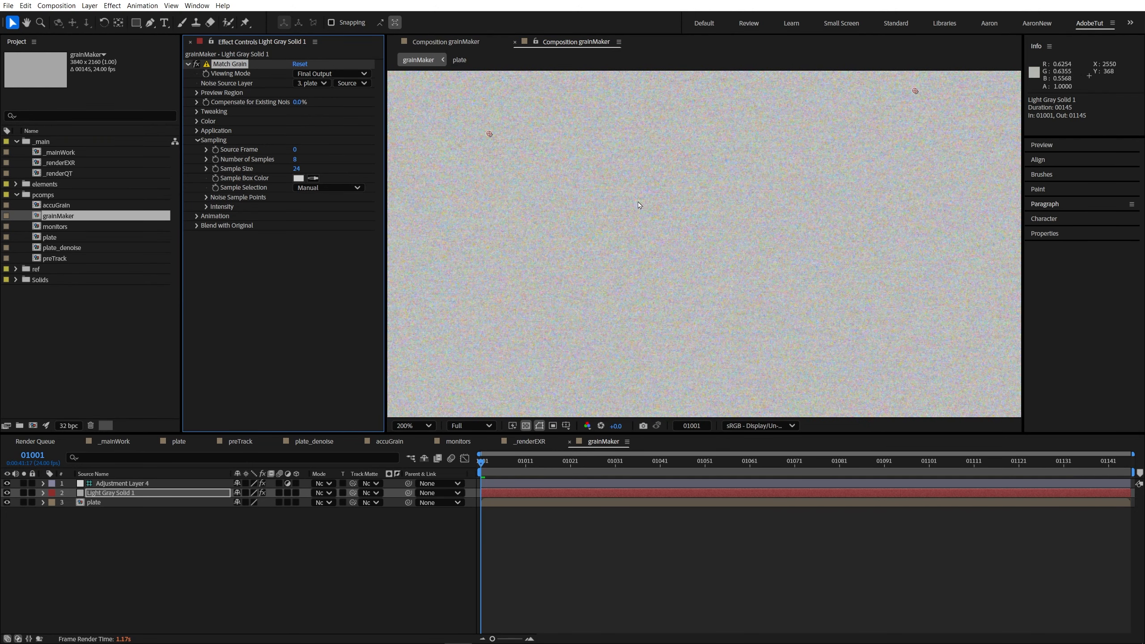
Inspect the resampled grain in the red, green and blue channels one after another.
key(alt+1)
key(alt+2)
key(alt+3)
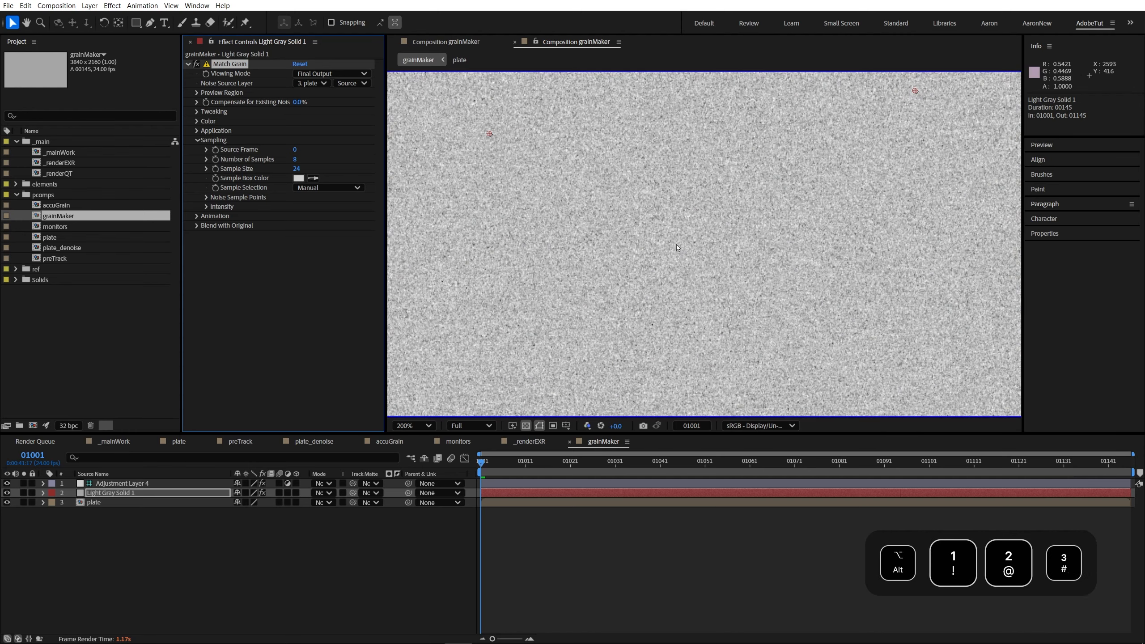
Compare the grain's size and pattern in the green, red and blue channels at 100% and 200% magnification.
key(alt+2)
key(comma)
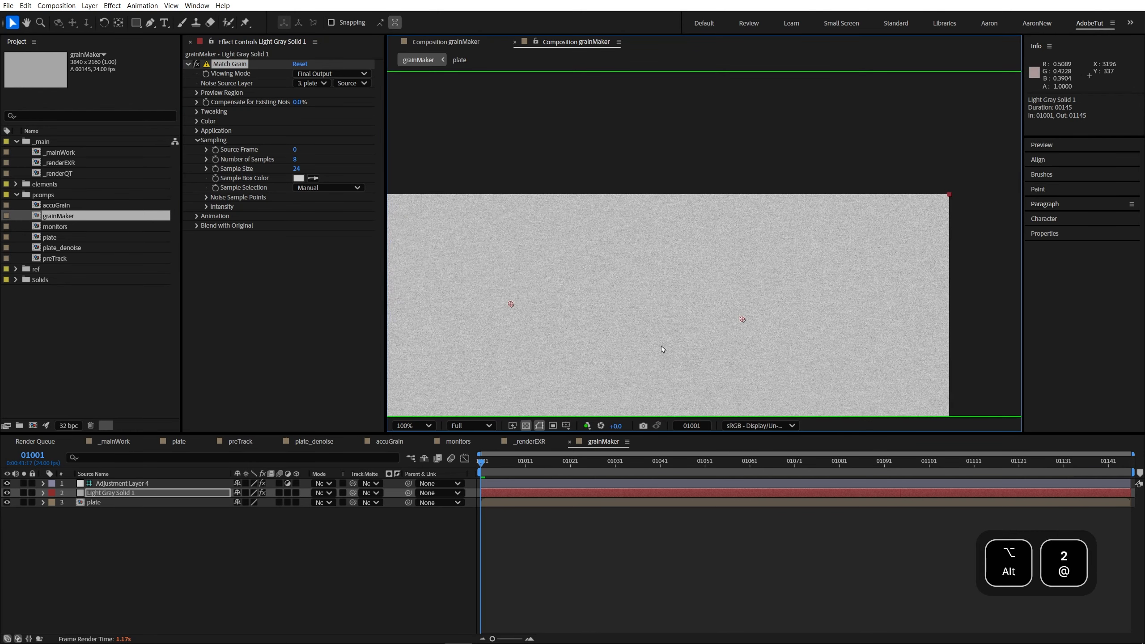
key(period)
key(alt+1)
key(alt+2)
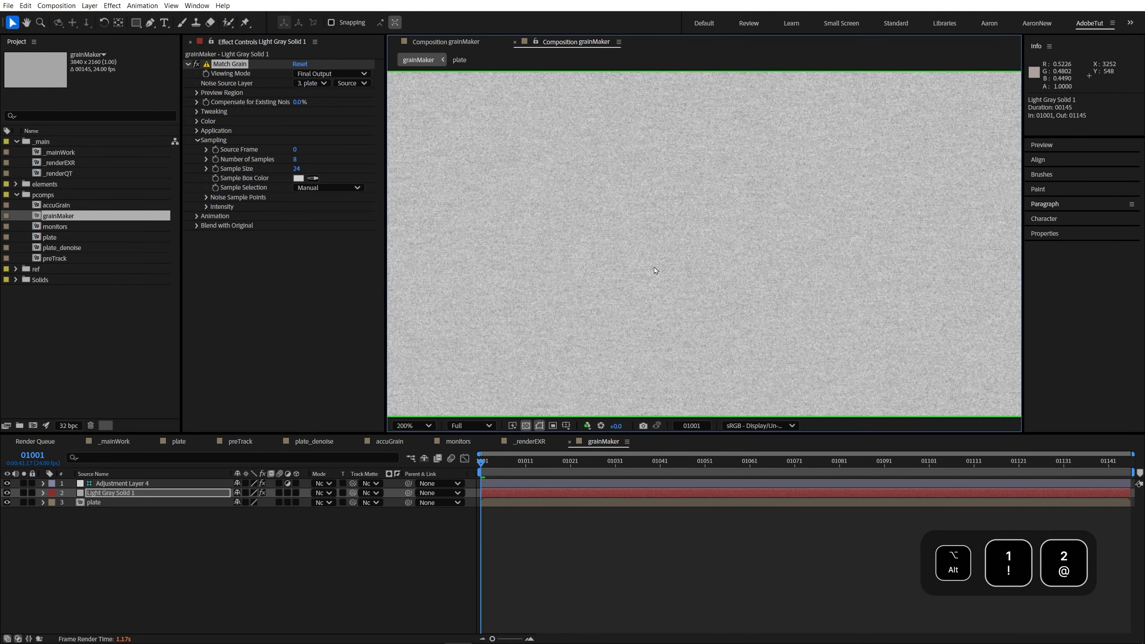
key(alt+3)
key(comma)
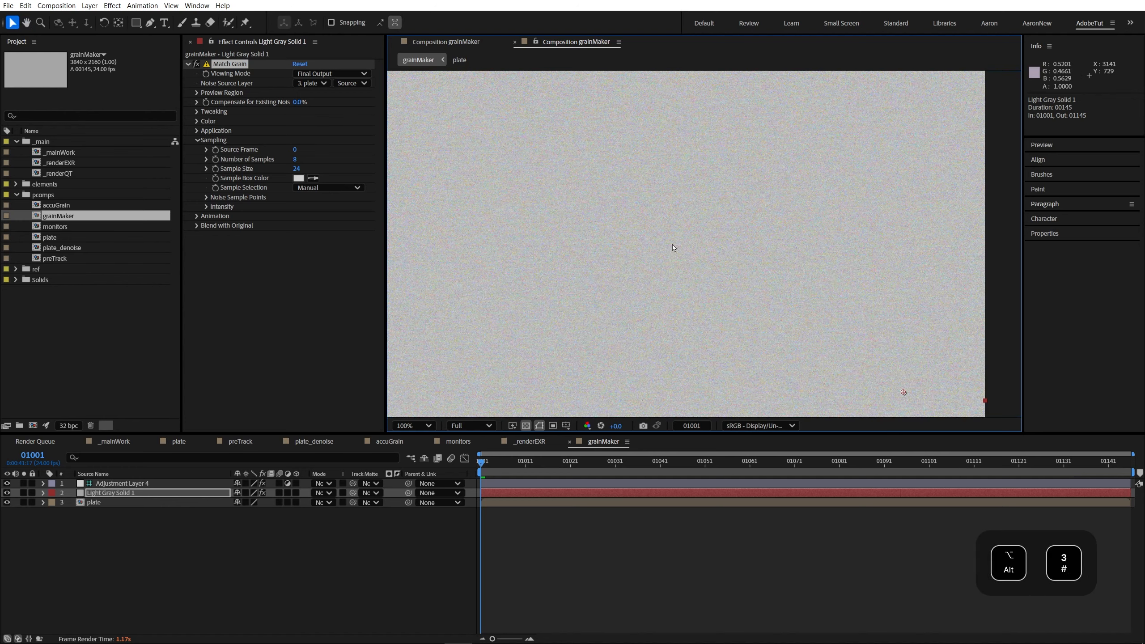
key(alt+3)
key(alt+2)
key(alt+1)
key(alt+3)
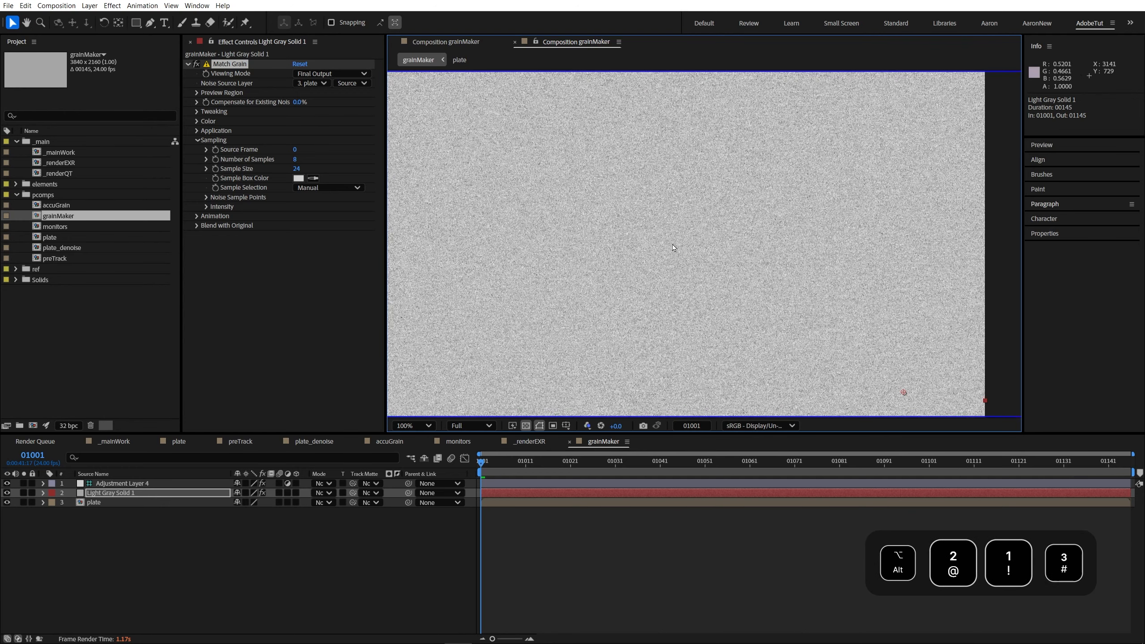
key(alt+3)
Set Match Grain's Sample Size to 48 and examine the grain in the composition.
click(302, 168)
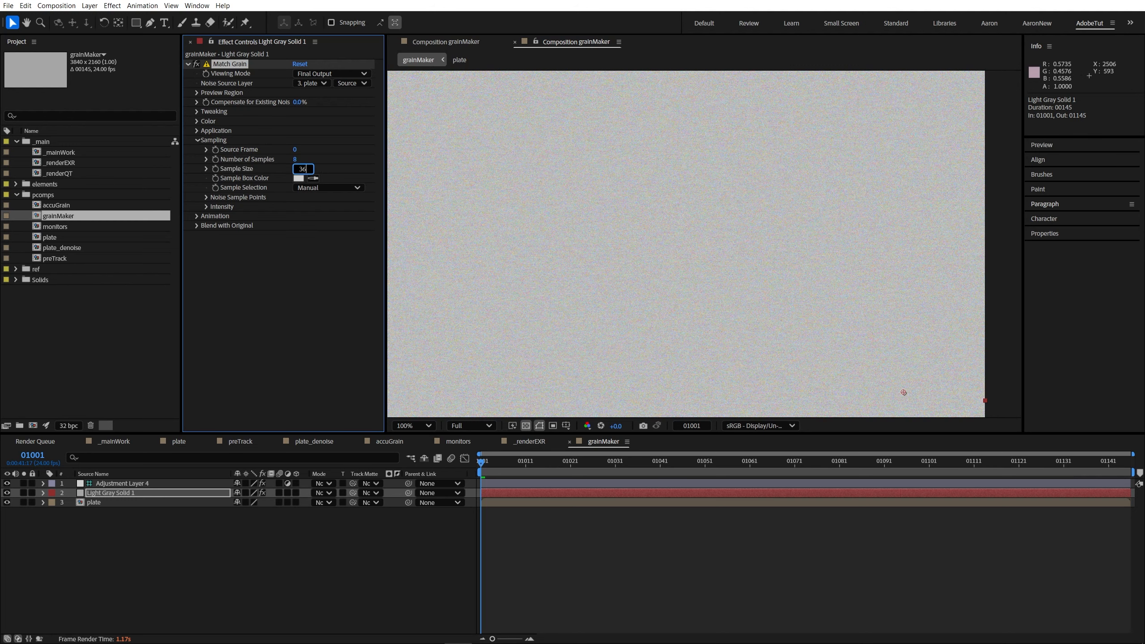
click(296, 168)
text(48)
key(Return)
scroll(543, 183, up, 1)
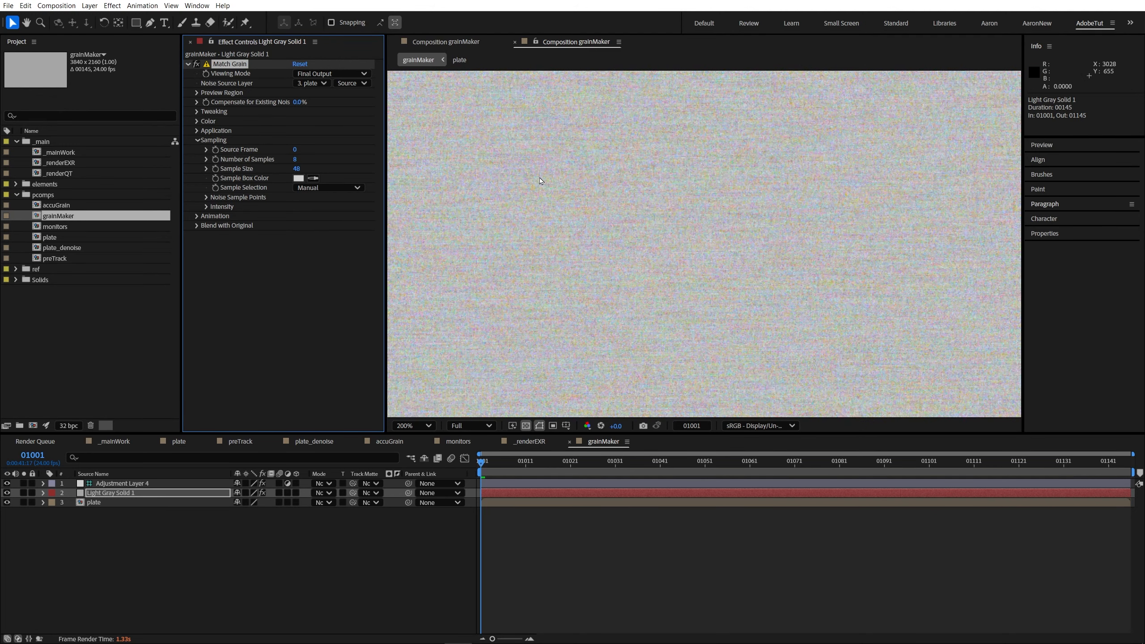
scroll(537, 203, down, 2)
drag(529, 221, 472, 235)
scroll(696, 188, up, 2)
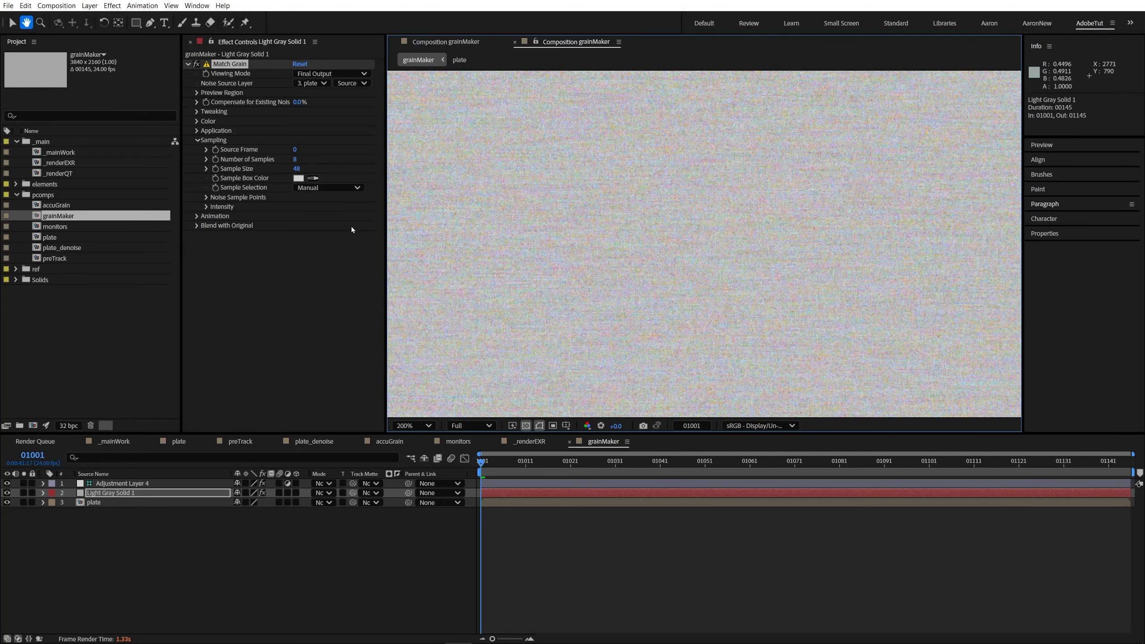
Increase Match Grain's Sample Size to 56 and 100 in turn, examining the grain across the frame.
click(302, 168)
text(56)
key(Return)
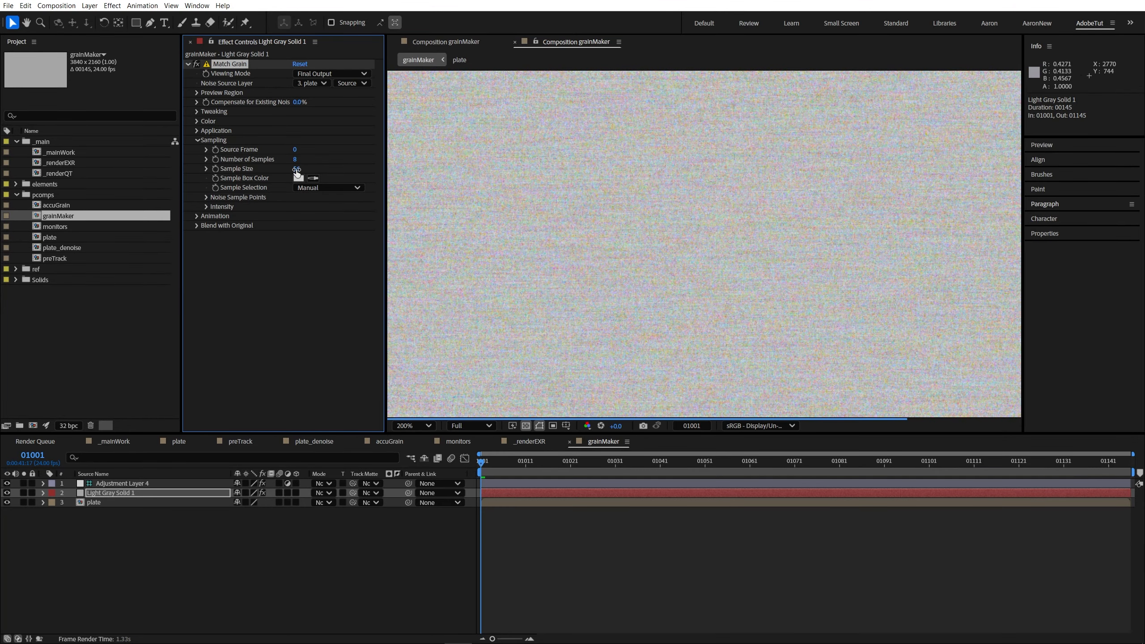
click(300, 170)
text(100)
key(Return)
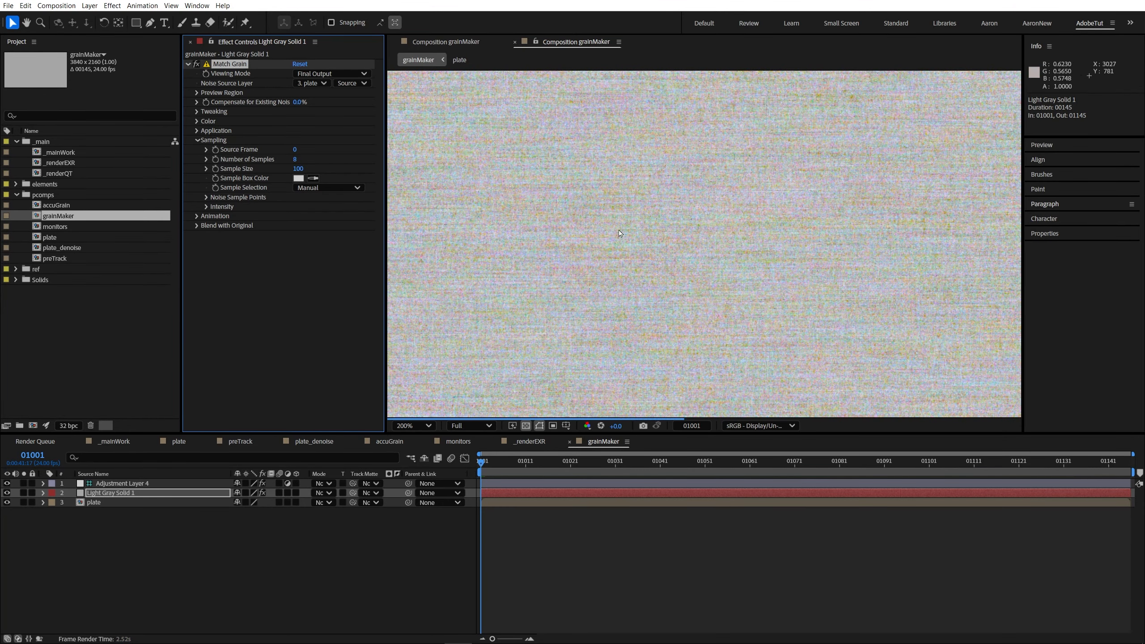
scroll(619, 232, down, 5)
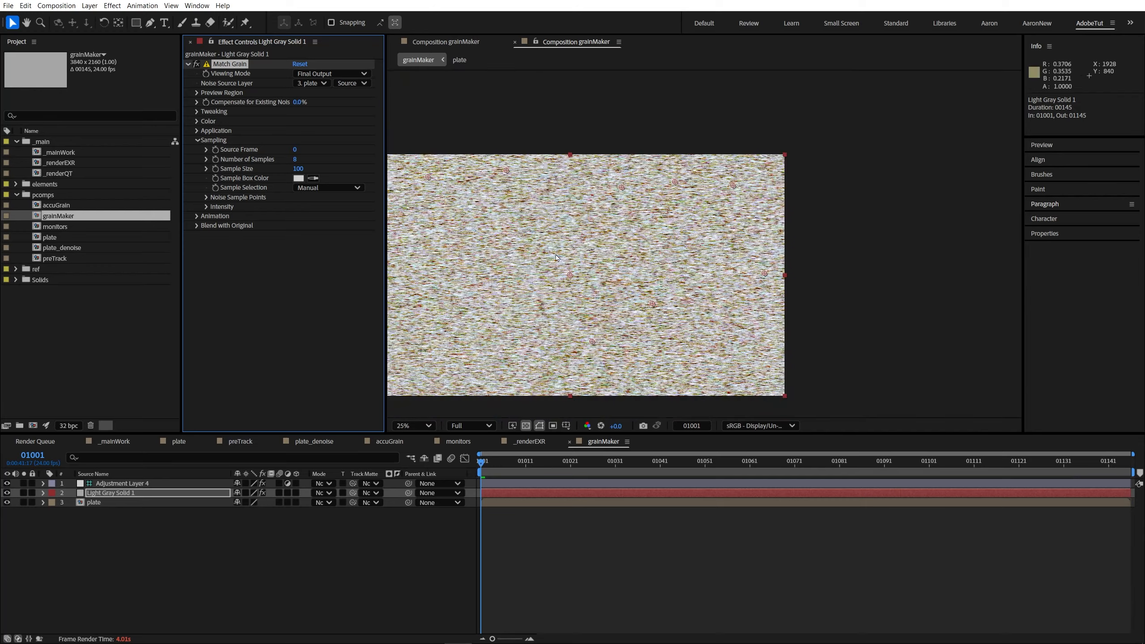
scroll(706, 263, up, 2)
scroll(706, 263, up, 2)
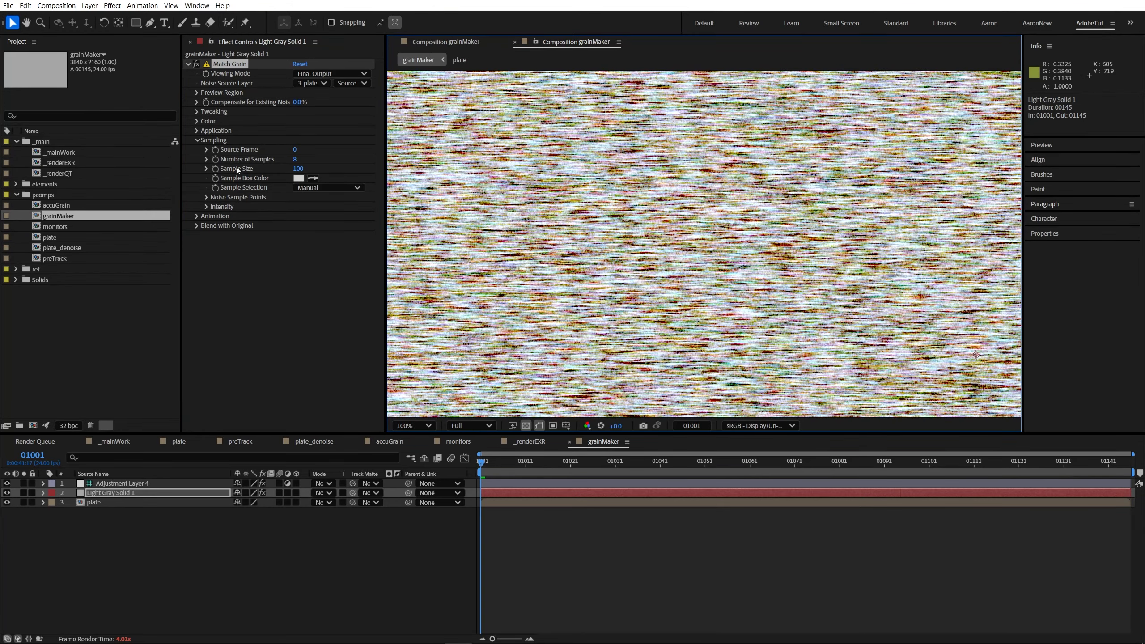
scroll(605, 241, down, 1)
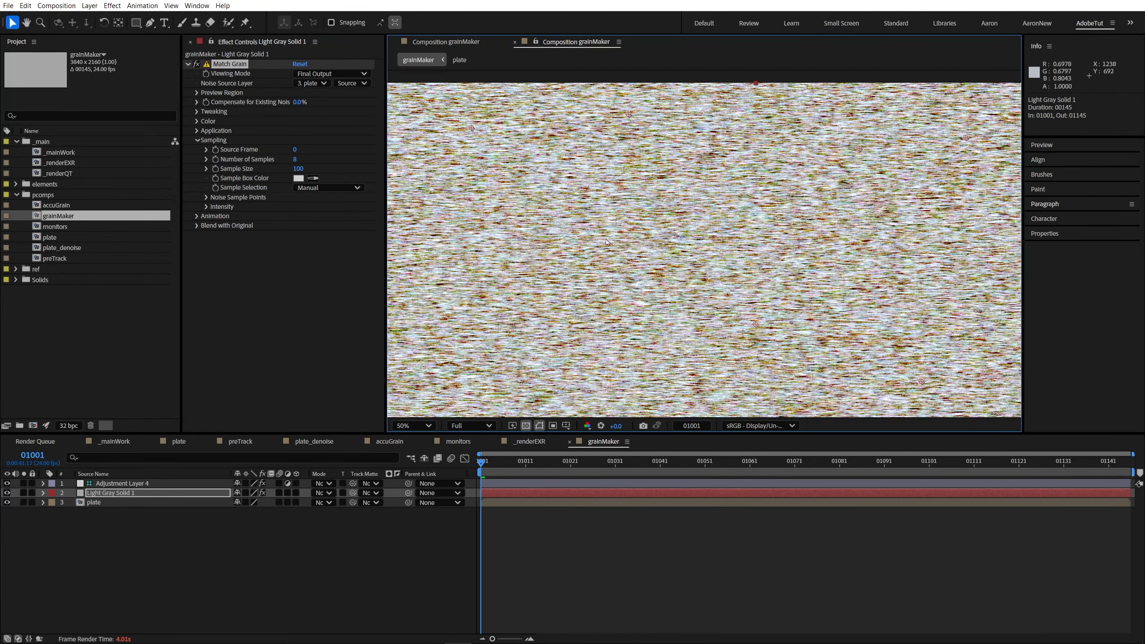
drag(606, 241, 500, 225)
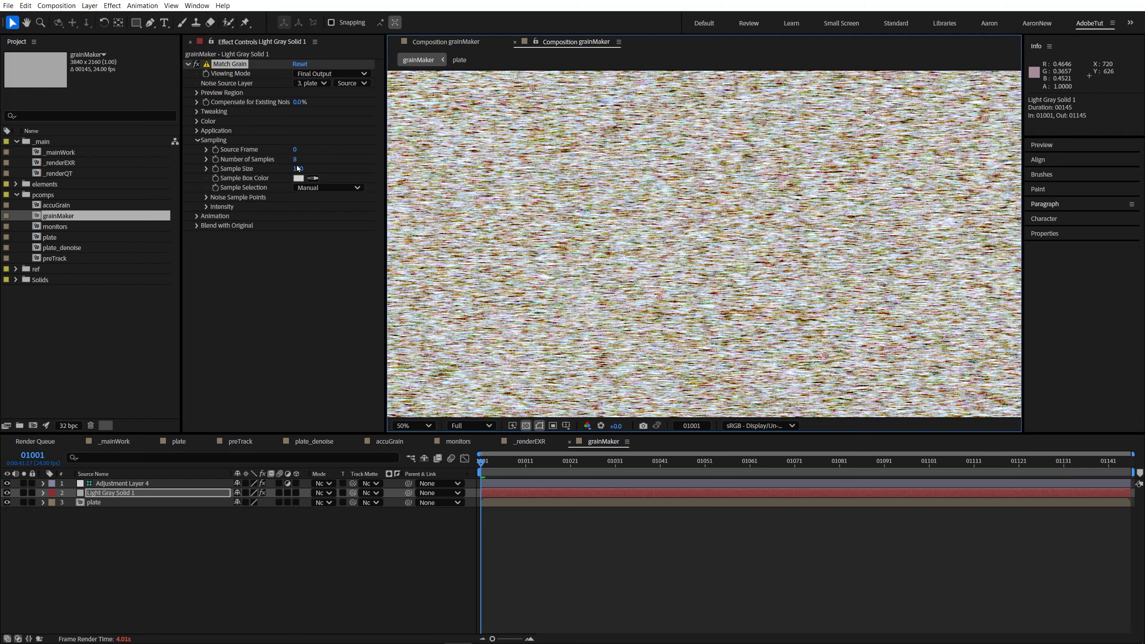
Reset Match Grain's Sample Size to its default of 24.
click(297, 169)
right_click(242, 168)
click(301, 255)
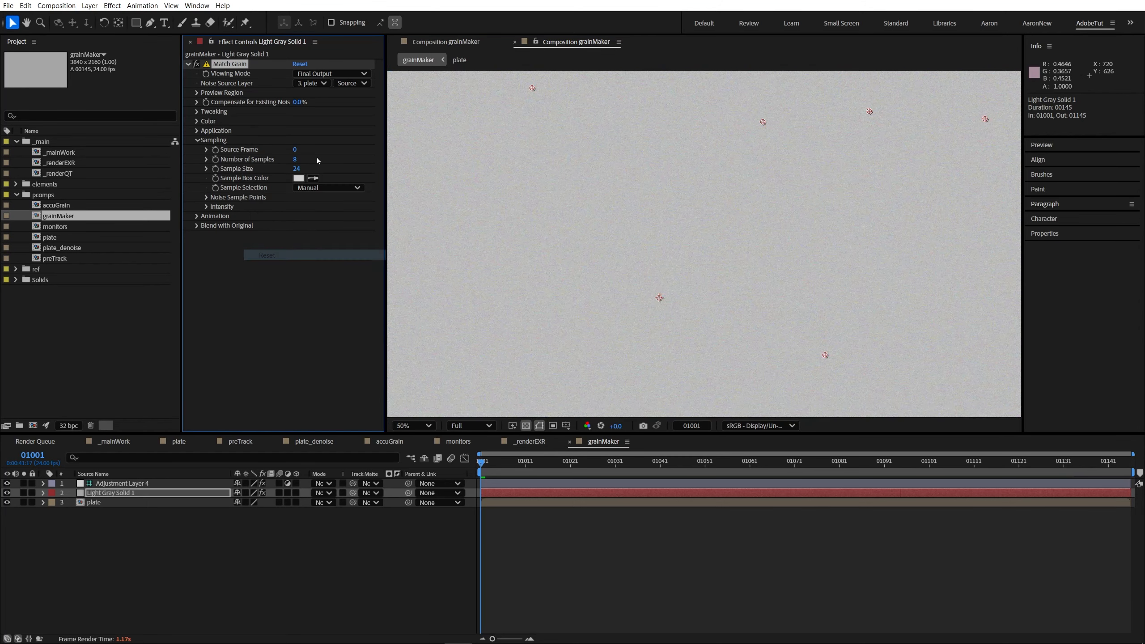
Hide Adjustment Layer 4 and render grainMaker as the OpenEXR sequence DSK0010_comp_v001_grain in the elements/grain folder.
key(shift+slash)
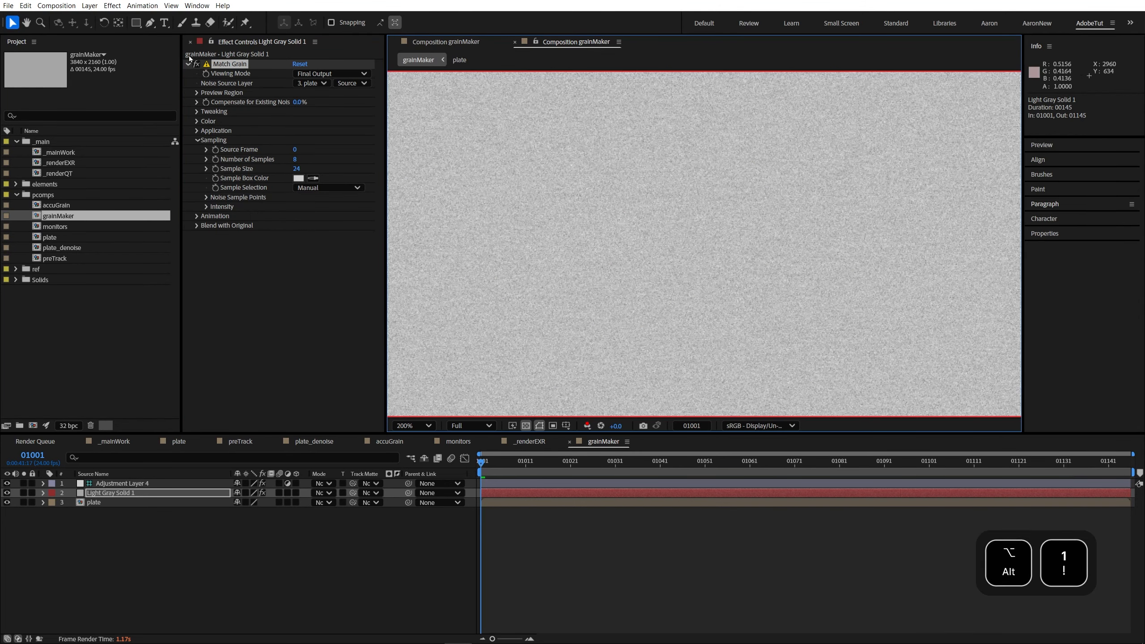
click(7, 484)
click(100, 484)
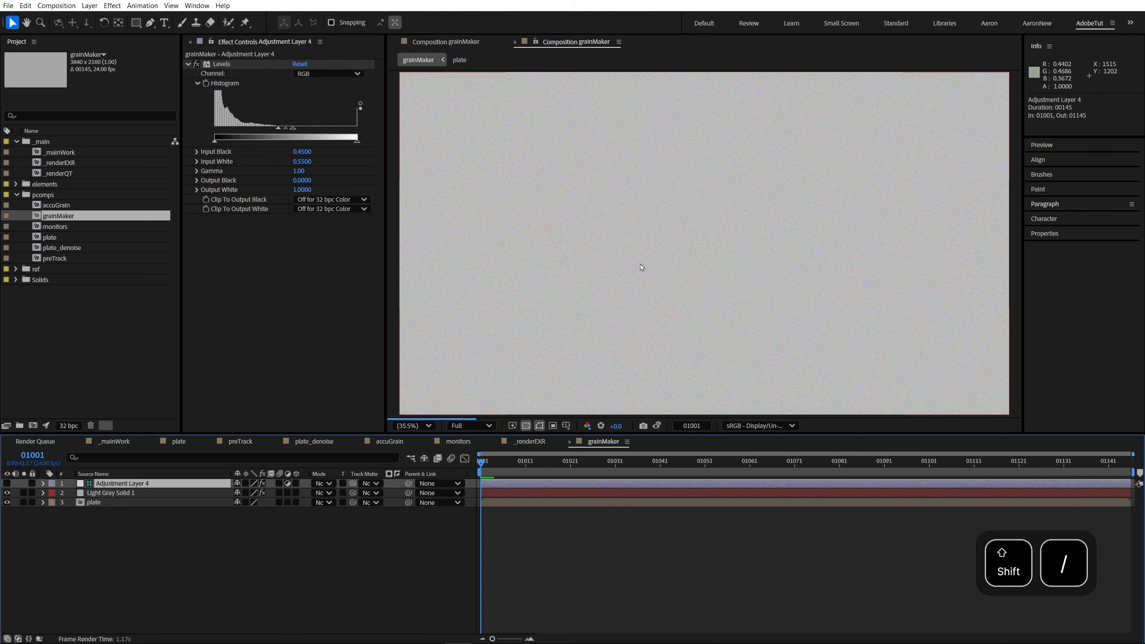
scroll(644, 281, down, 1)
key(slash)
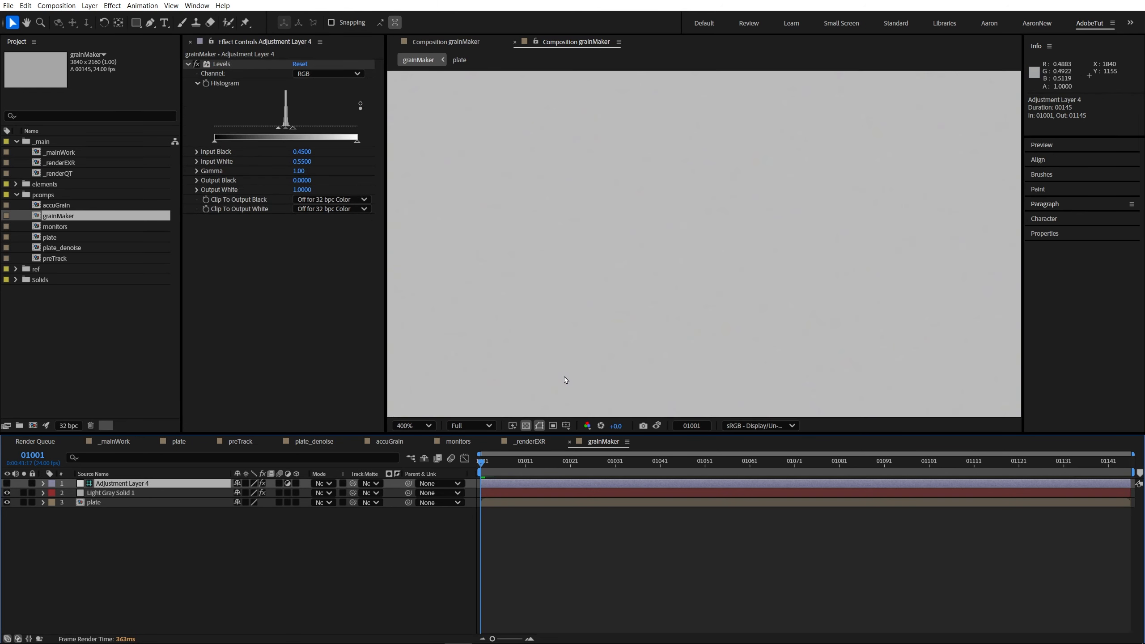
key(shift+slash)
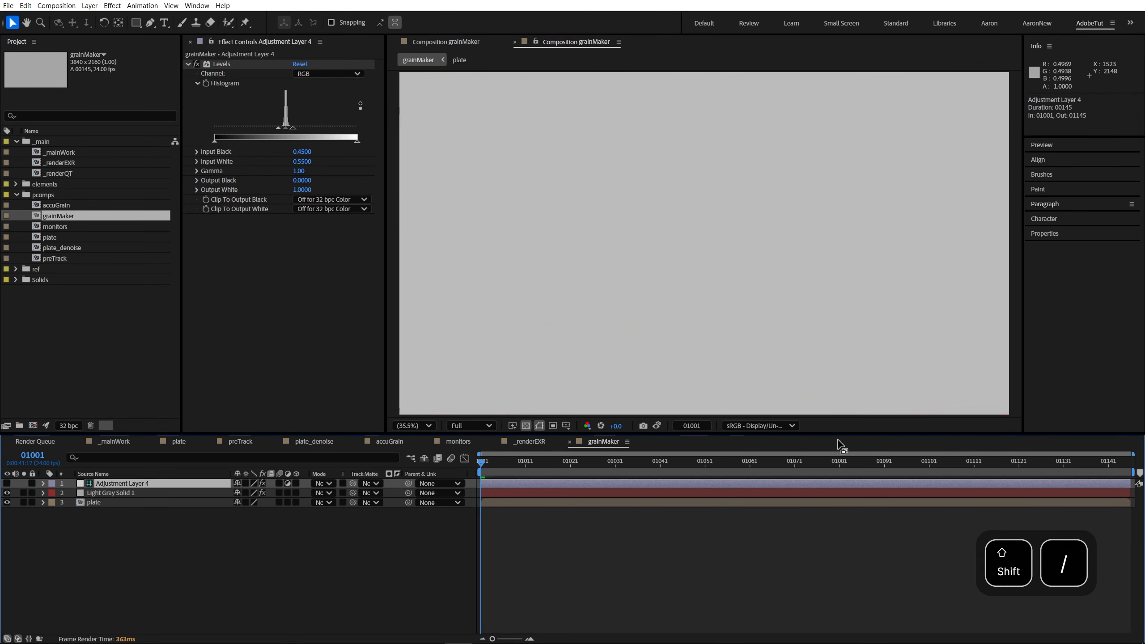
click(138, 545)
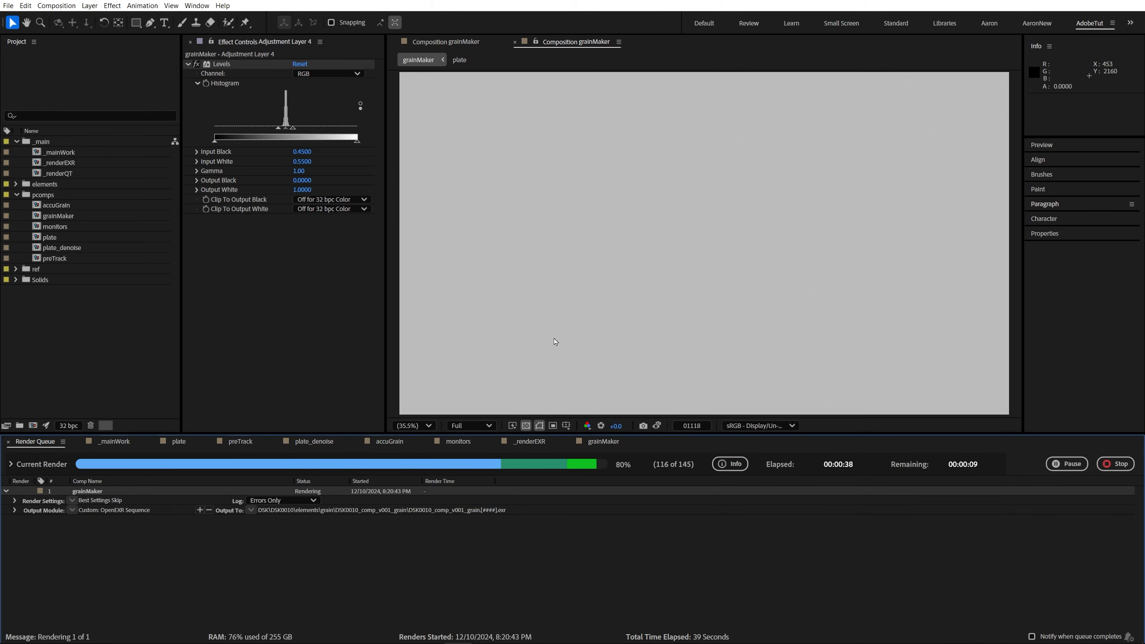
Import the DSK0010_comp_v001_grain EXR sequence into the project from the DSK0010 elements/grain folder in File Explorer.
click(38, 292)
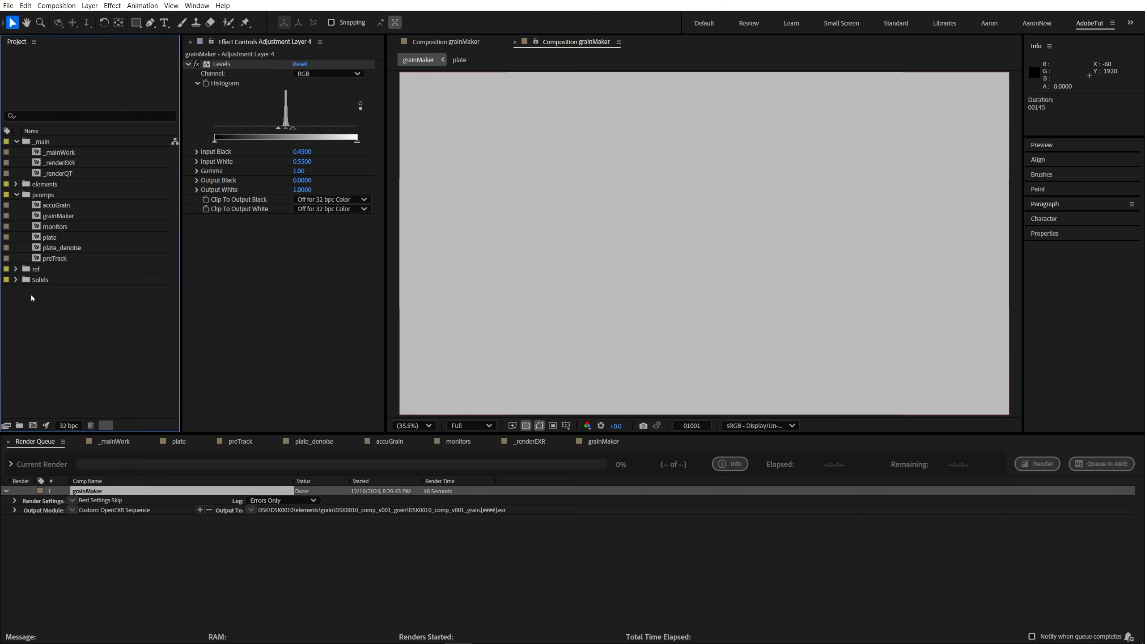
key(alt+Tab)
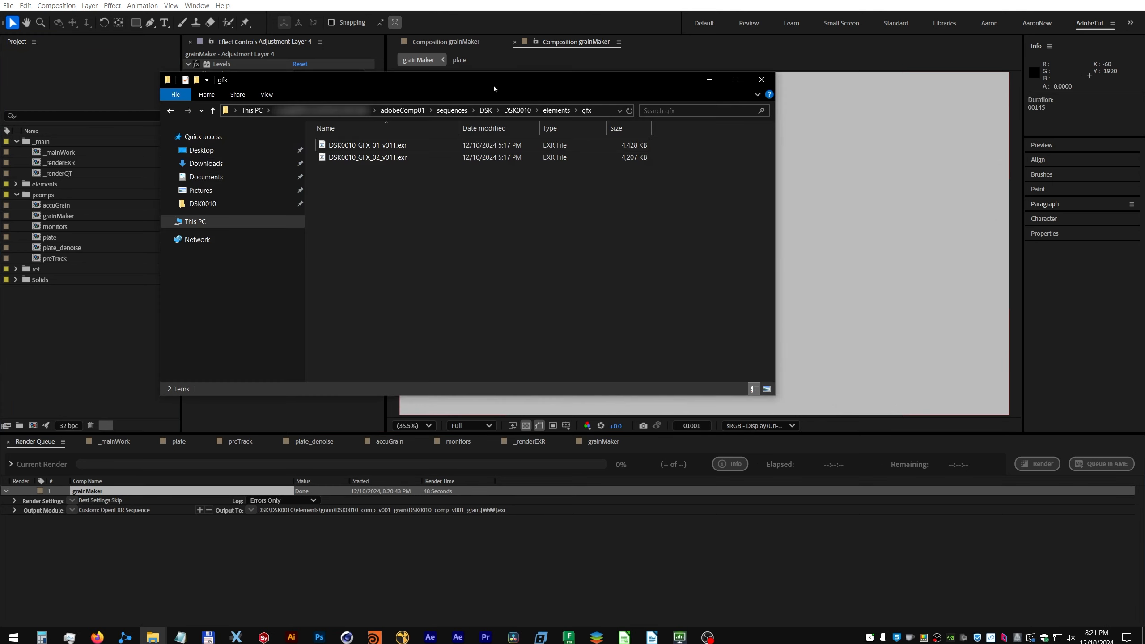
click(517, 110)
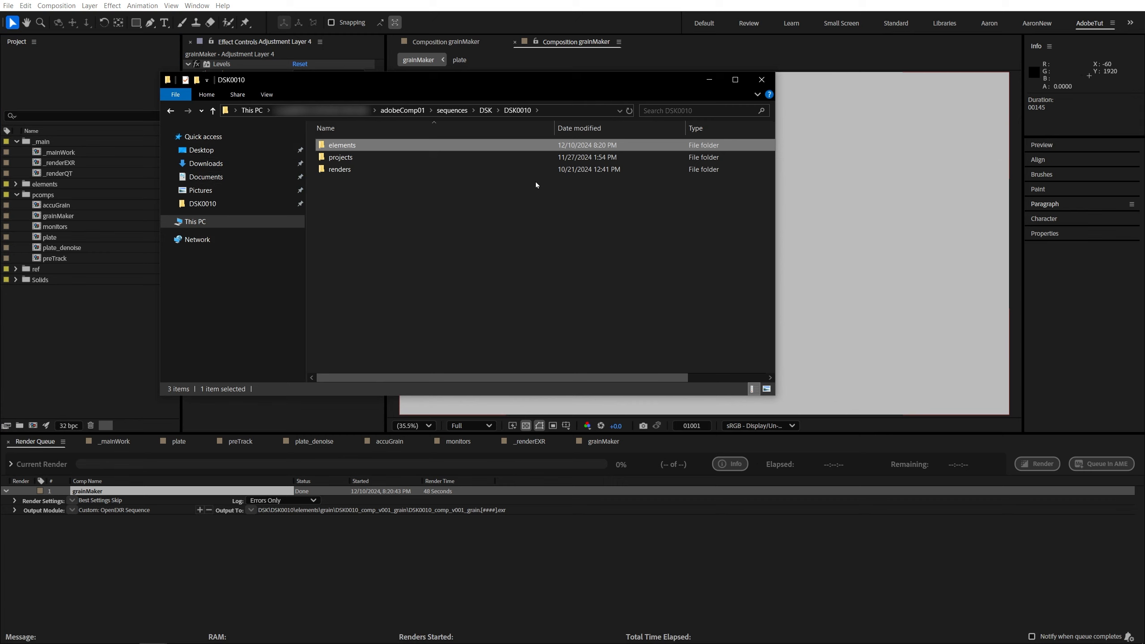
double_click(345, 144)
click(339, 169)
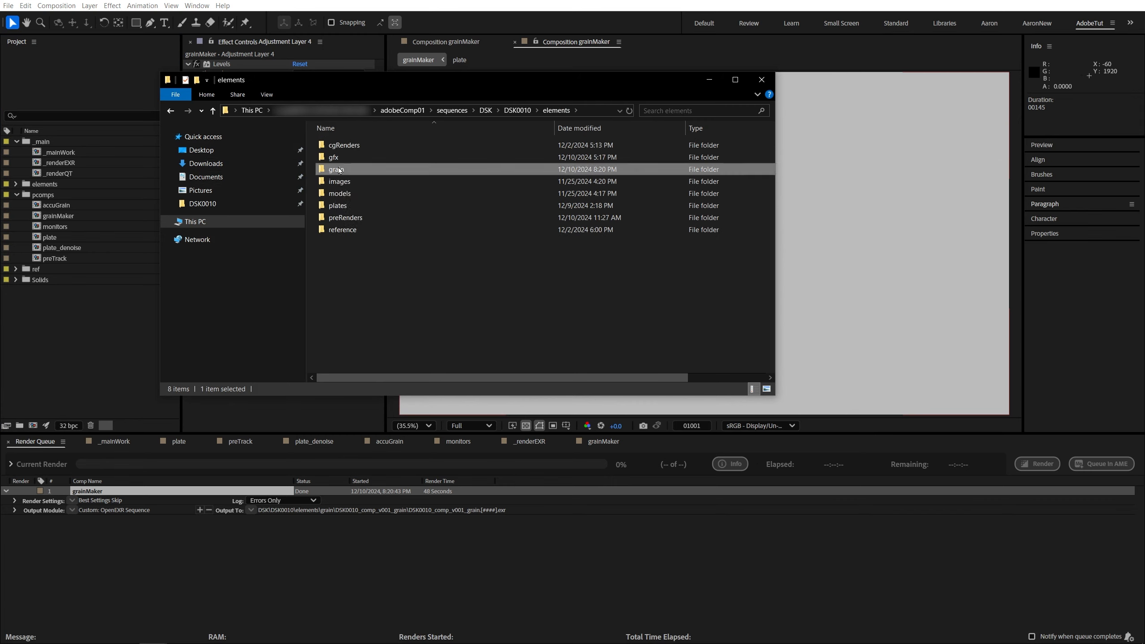
double_click(339, 170)
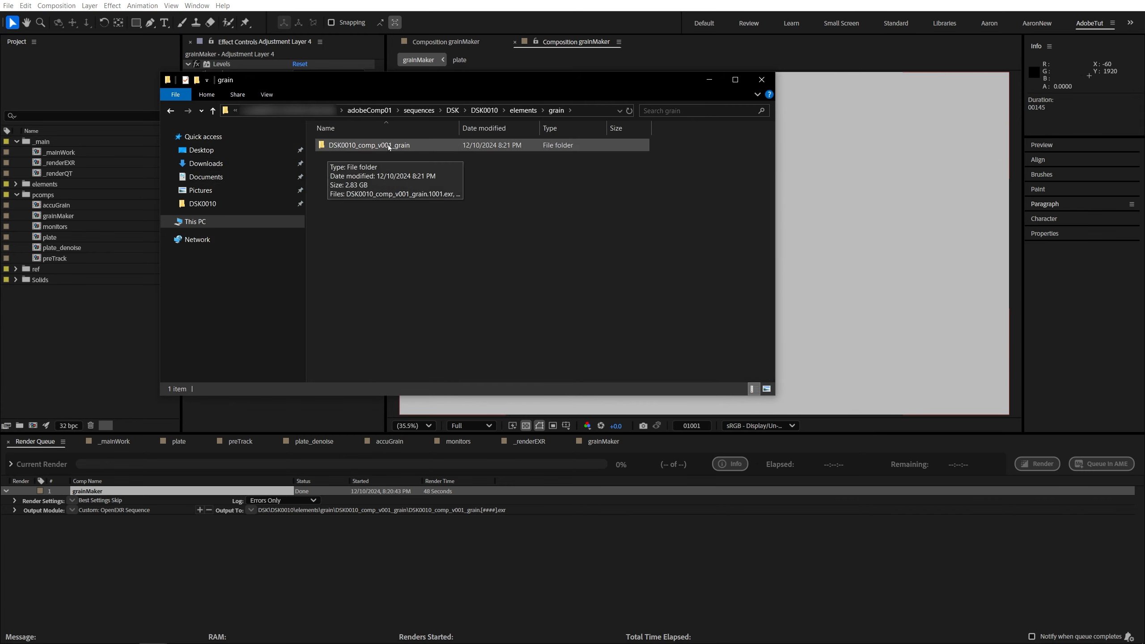
double_click(410, 150)
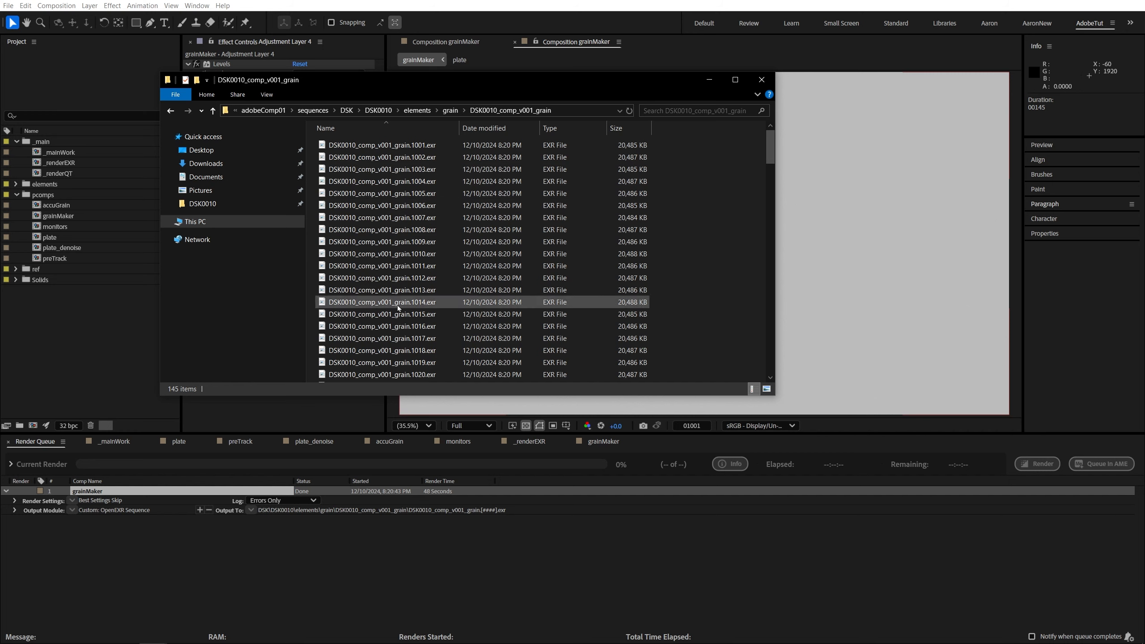
click(450, 110)
drag(360, 153, 42, 351)
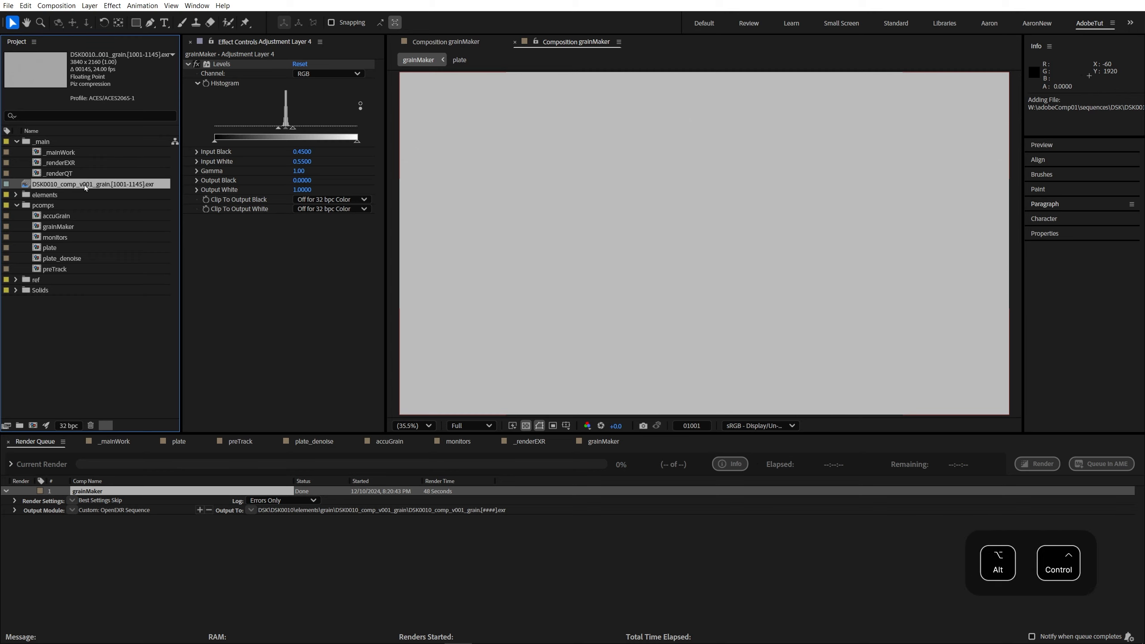
Interpret the imported grain sequence with Preserve RGB off and its media color space overridden to scene_linear: ACEScg.
key(ctrl+alt+g)
click(471, 110)
click(535, 150)
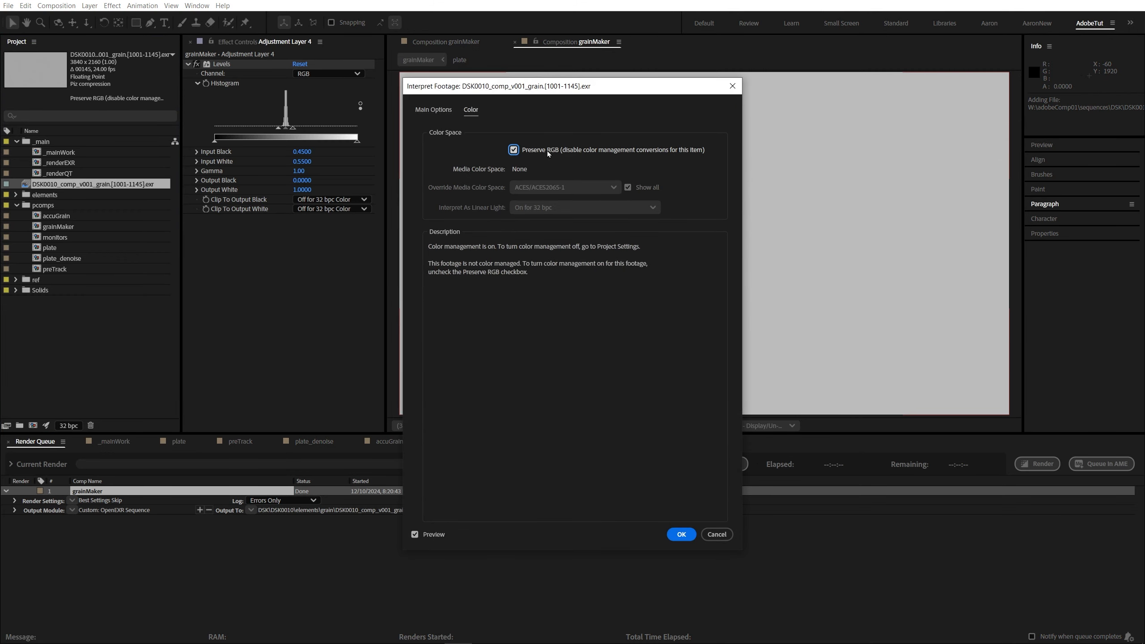
click(564, 151)
click(566, 187)
scroll(599, 304, up, 4)
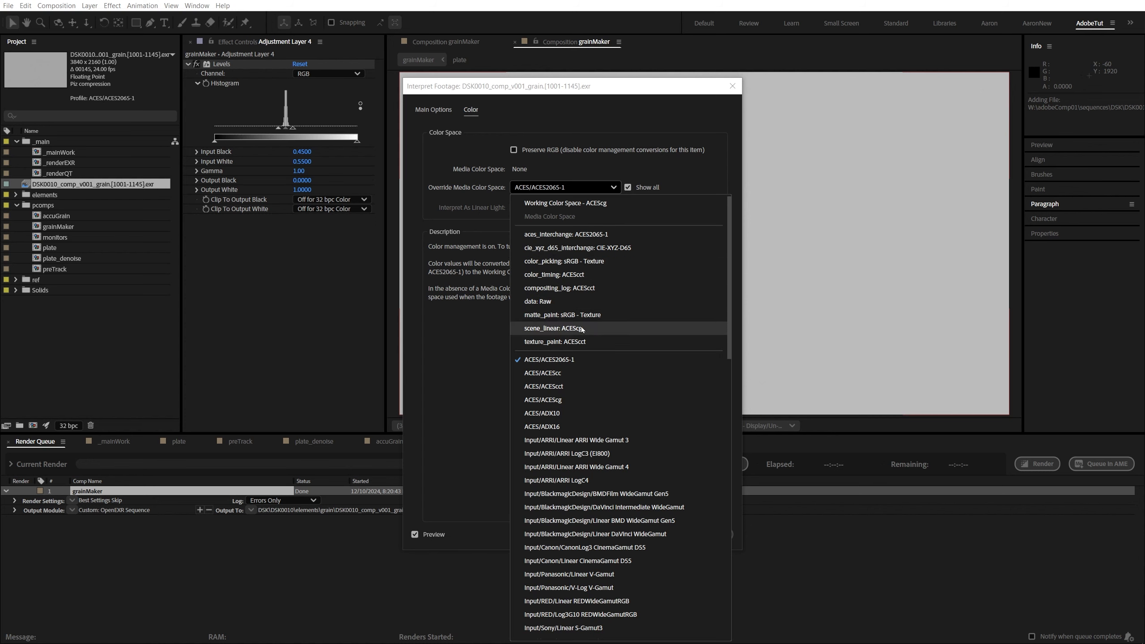
click(602, 328)
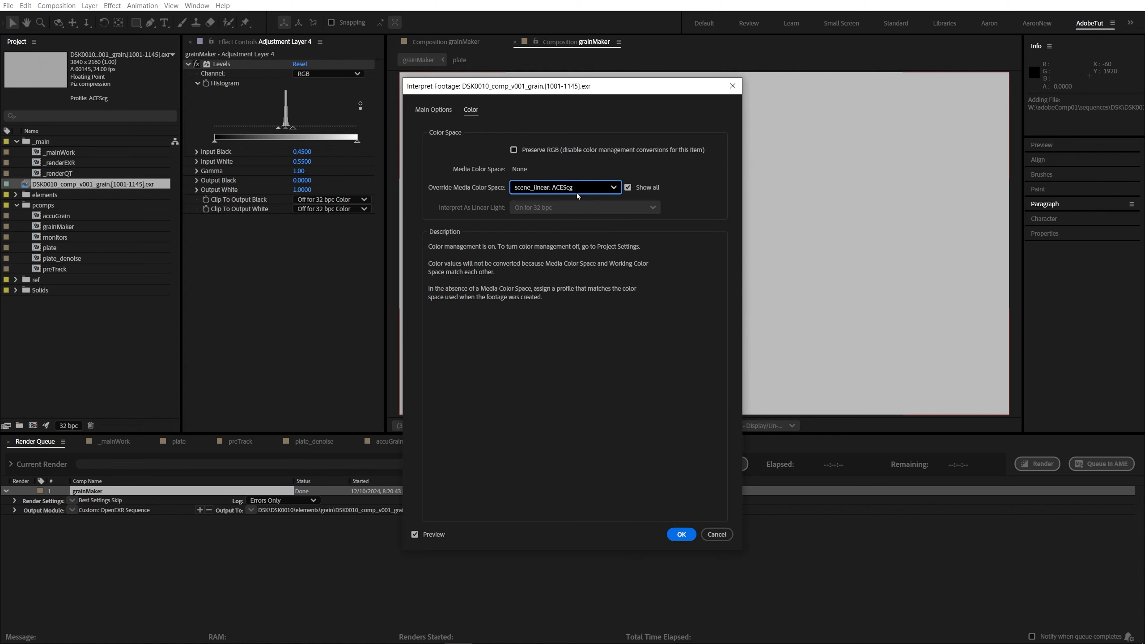
click(681, 534)
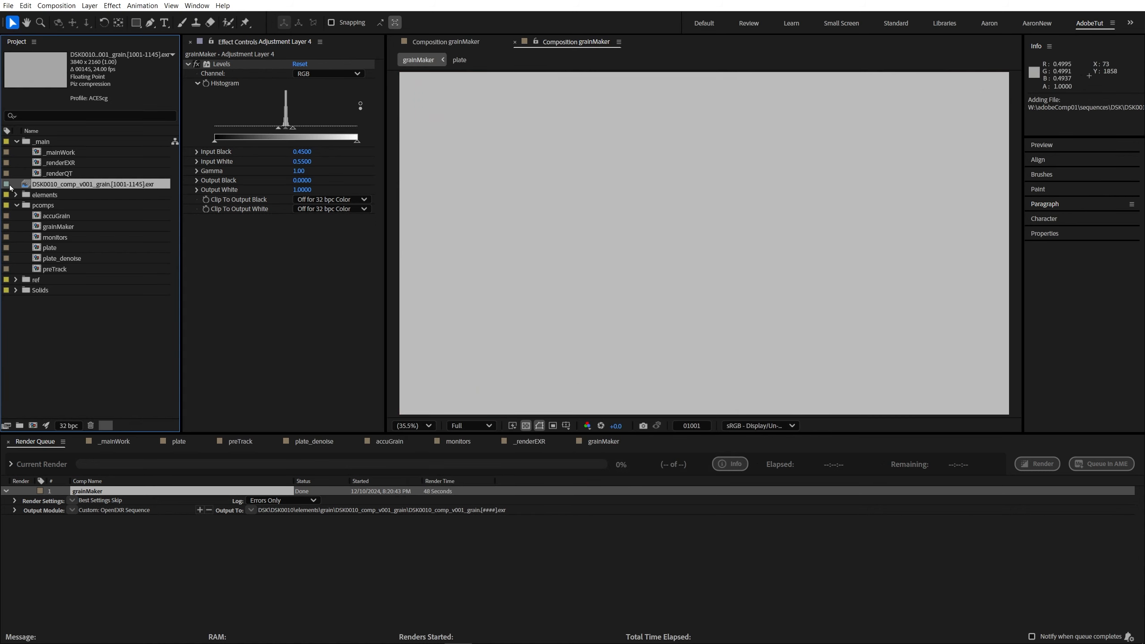
Add the grain sequence to the _mainWork composition between accuGrain and monitors, and set its blending mode to Linear Light.
click(118, 441)
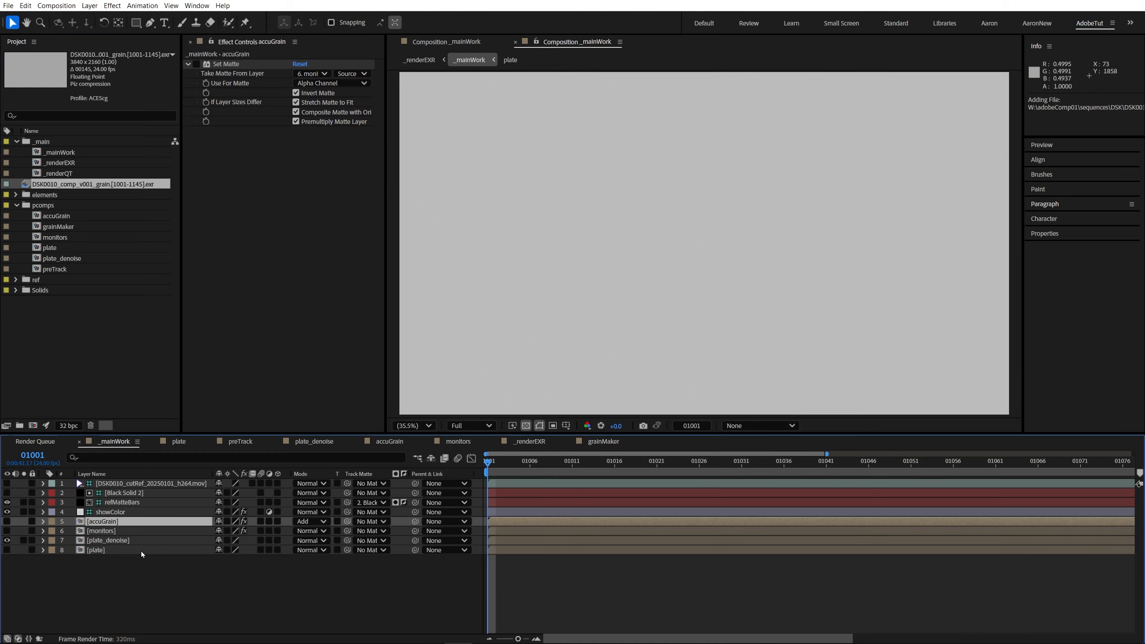
drag(100, 186, 122, 526)
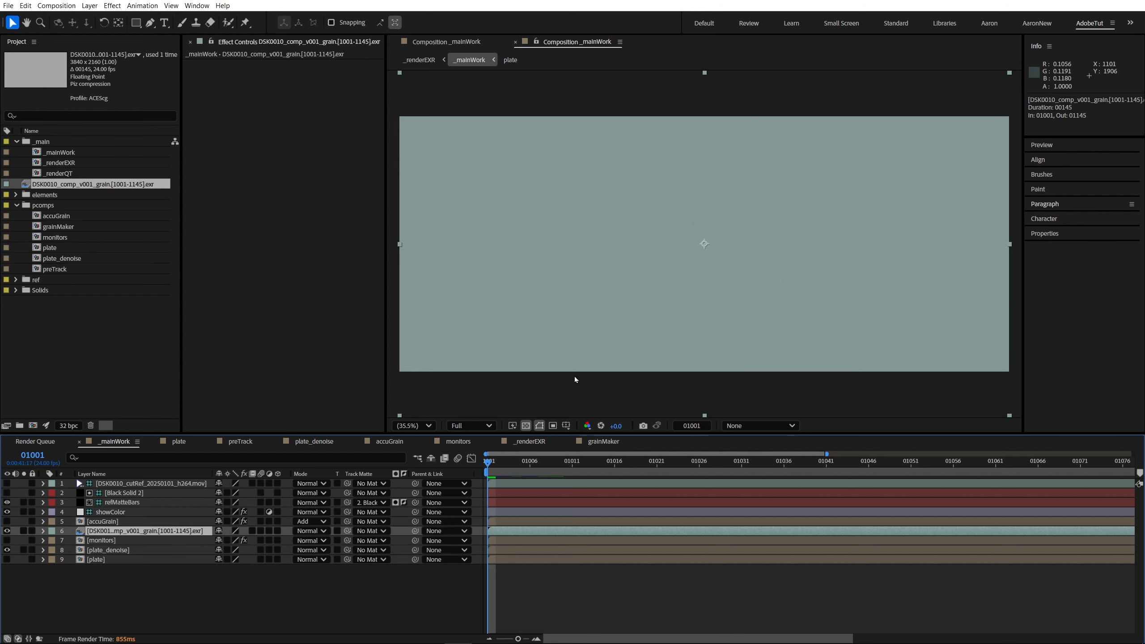
click(310, 531)
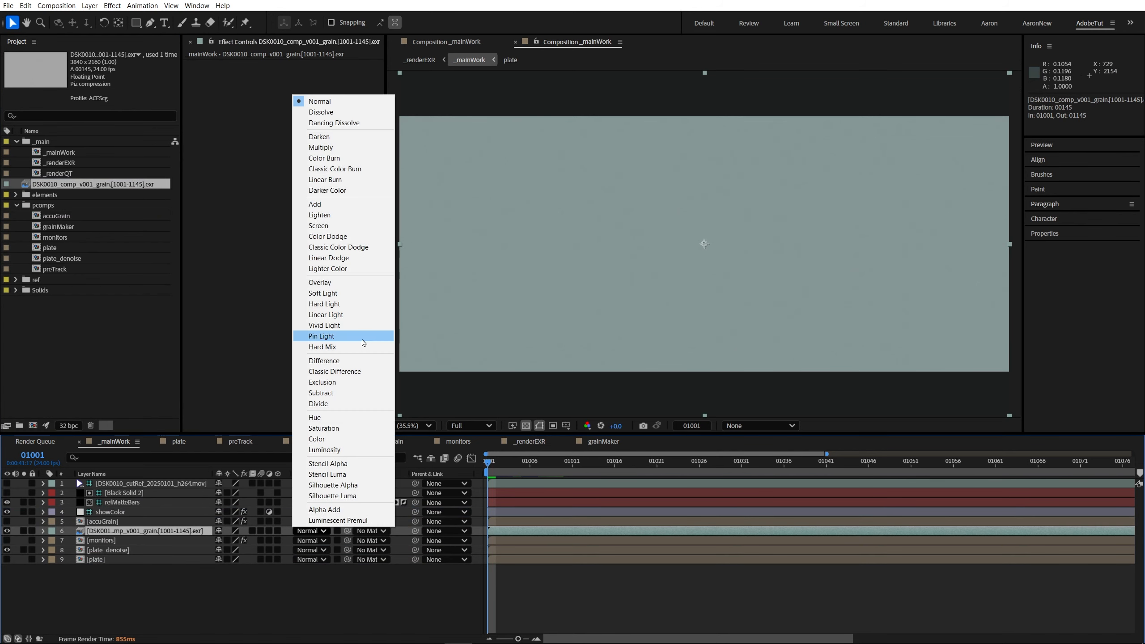
click(326, 315)
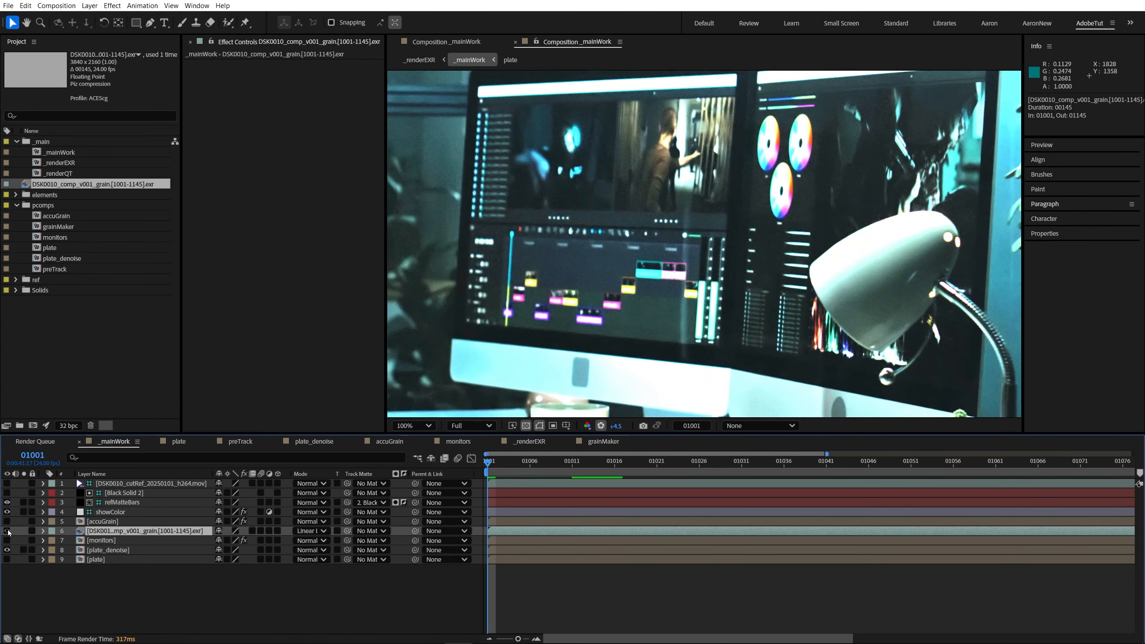
Hide the grain sequence and plate_denoise layers and show the original plate layer for comparison.
click(7, 531)
click(7, 559)
click(6, 550)
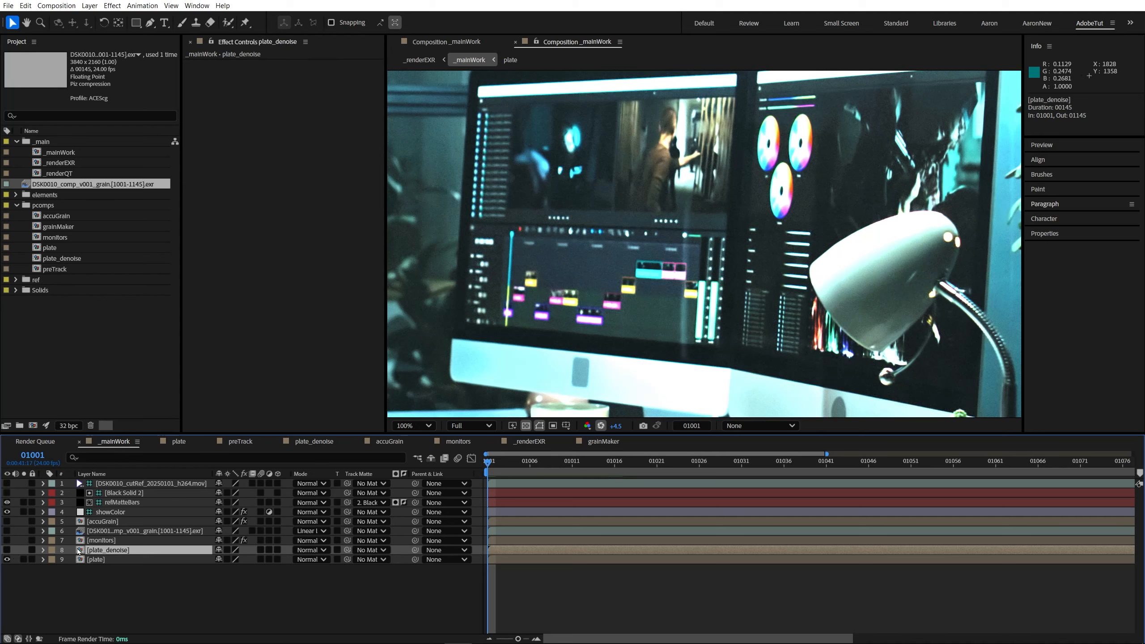
Show the plate_denoise layer again above the original plate to compare the two.
click(107, 560)
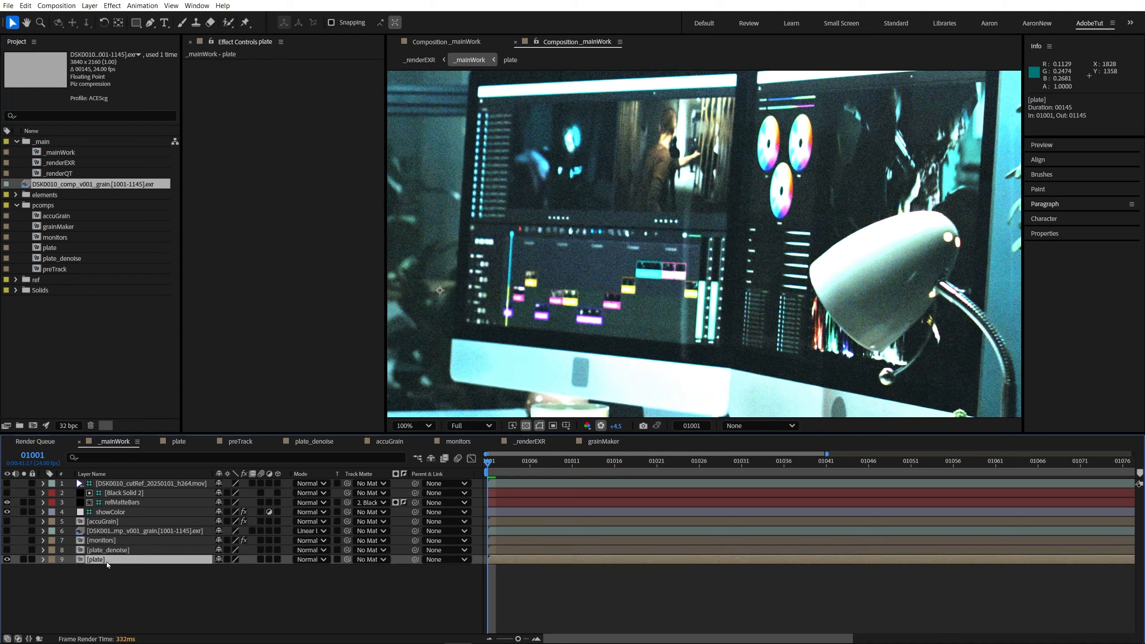
click(101, 552)
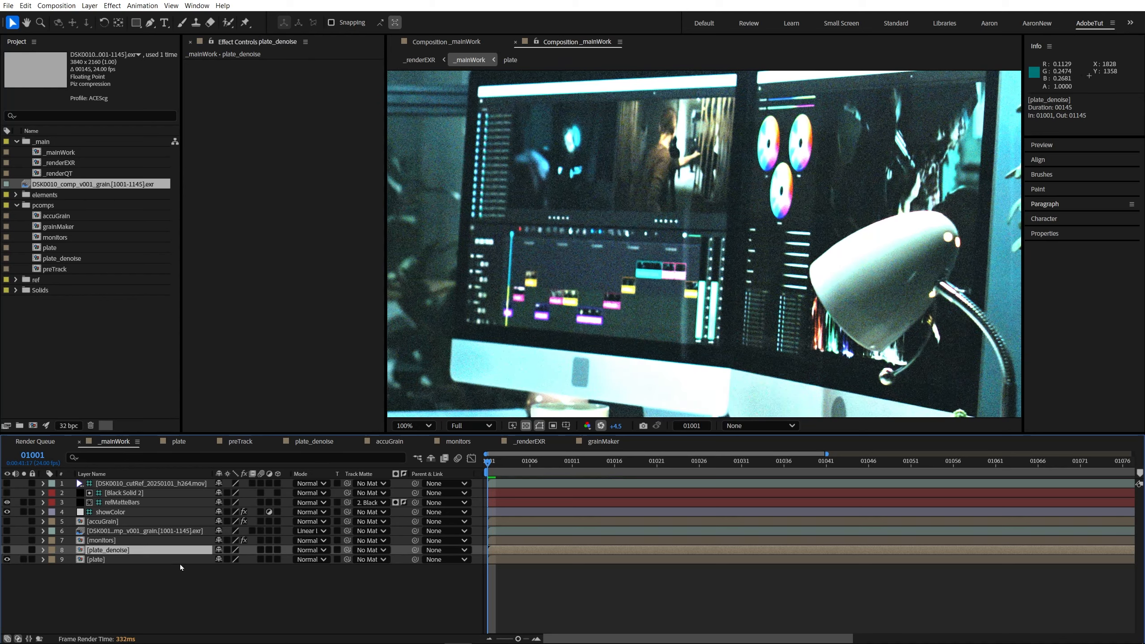
click(7, 550)
click(97, 560)
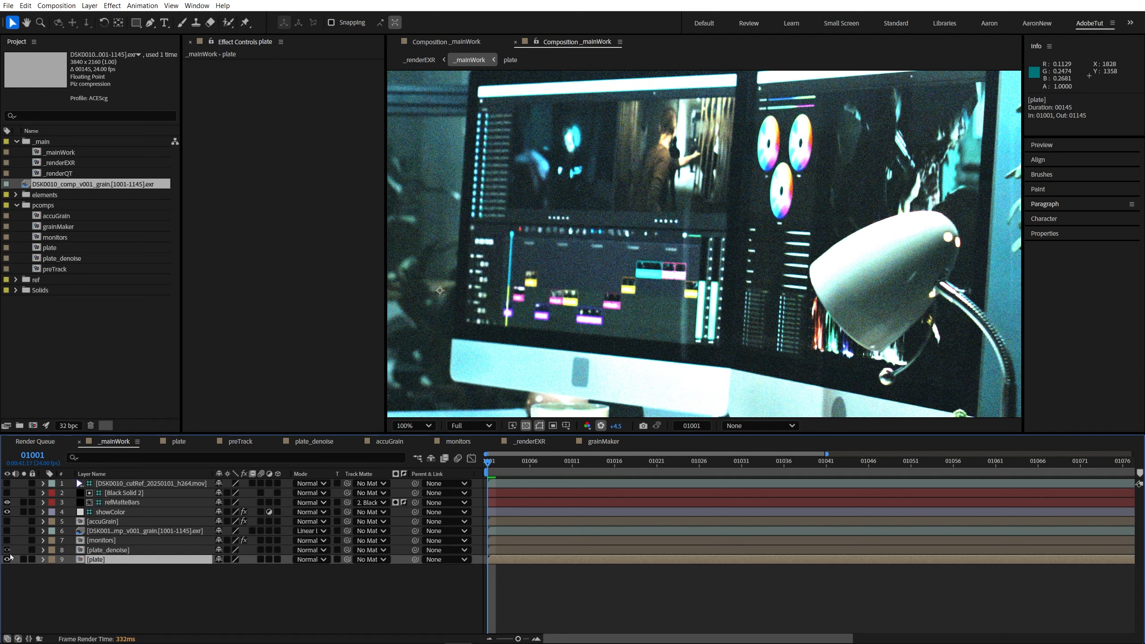
scroll(455, 343, down, 1)
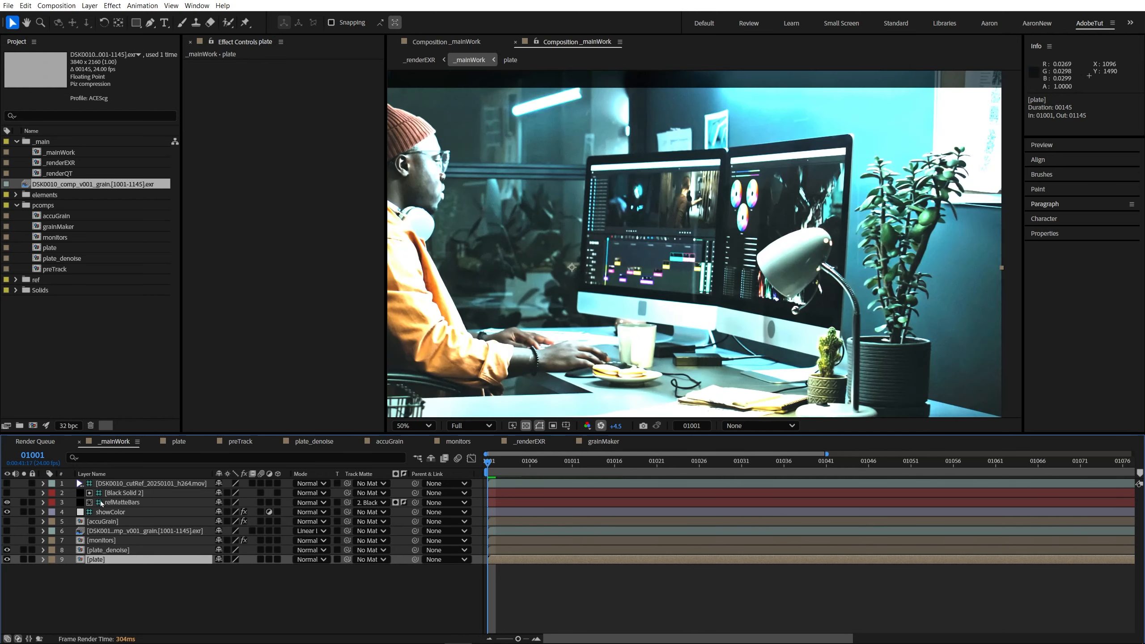
Hide the plate_denoise layer and take a snapshot of the original plate for comparison.
click(120, 548)
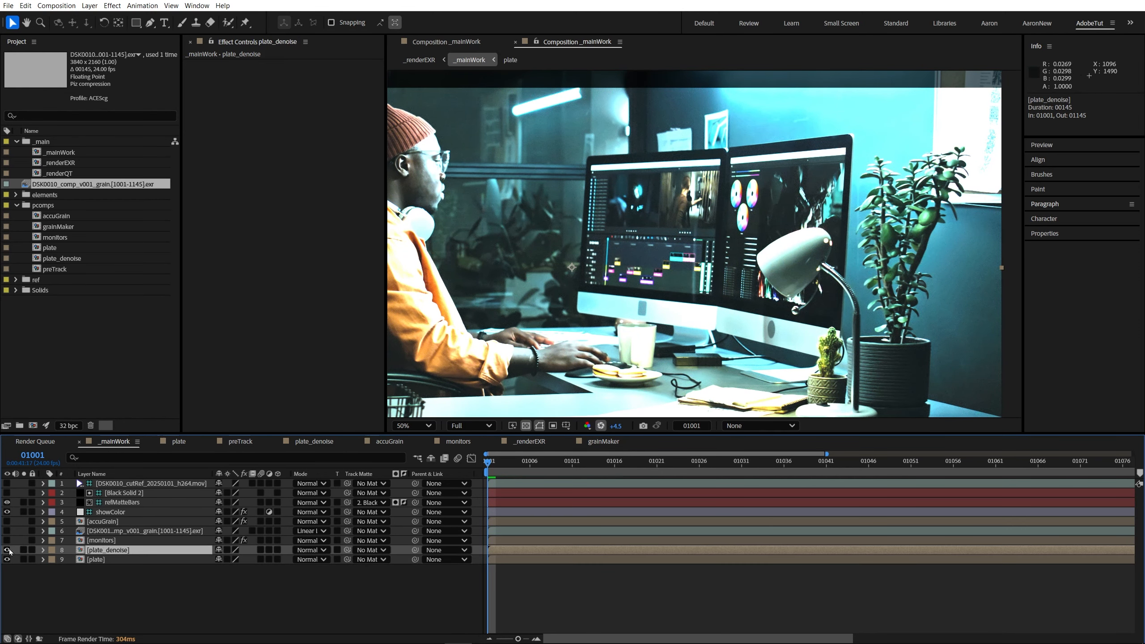
click(98, 558)
key(shift+F5)
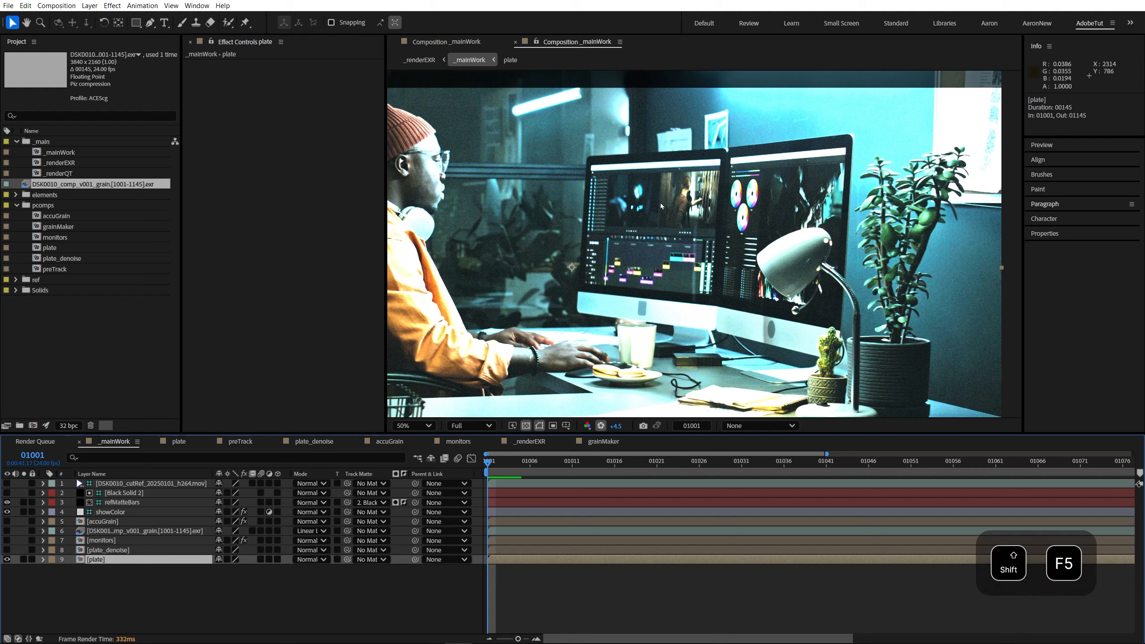
Turn the visibility of the plate_denoise and grain sequence layers back on.
click(101, 549)
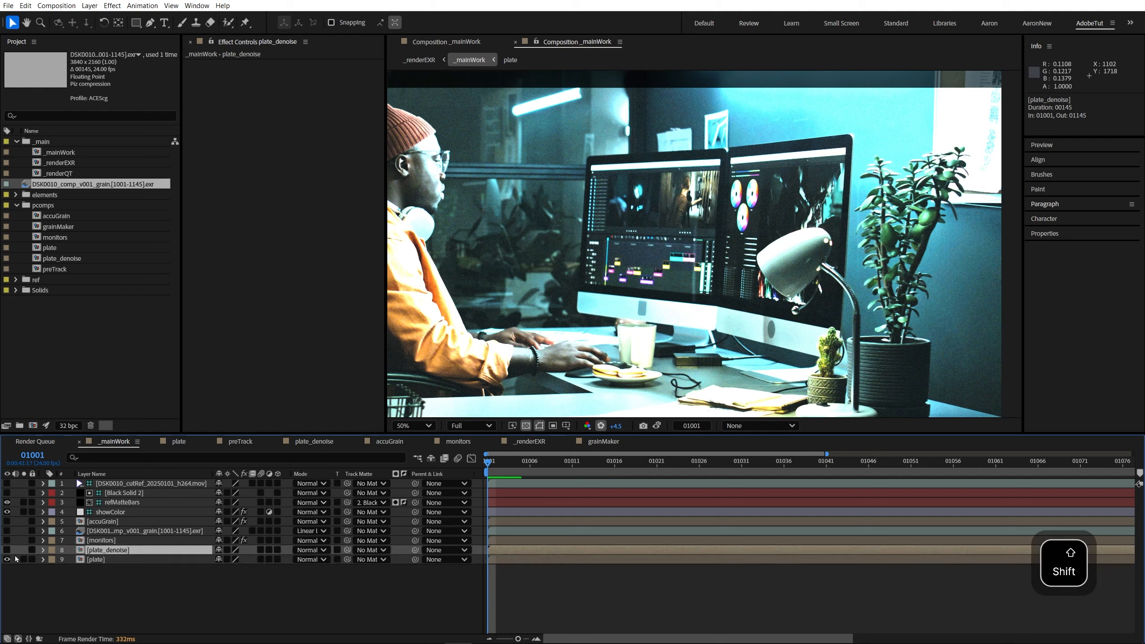
click(6, 550)
click(110, 540)
click(105, 531)
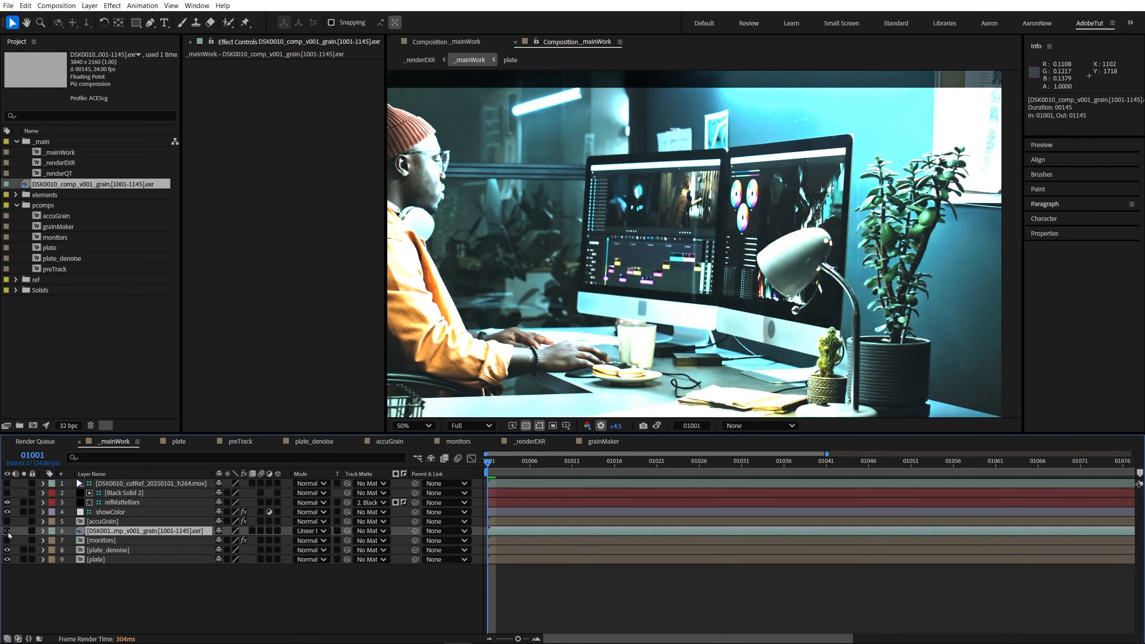
click(6, 531)
Reduce the grain sequence layer's opacity to 50%.
scroll(768, 299, up, 3)
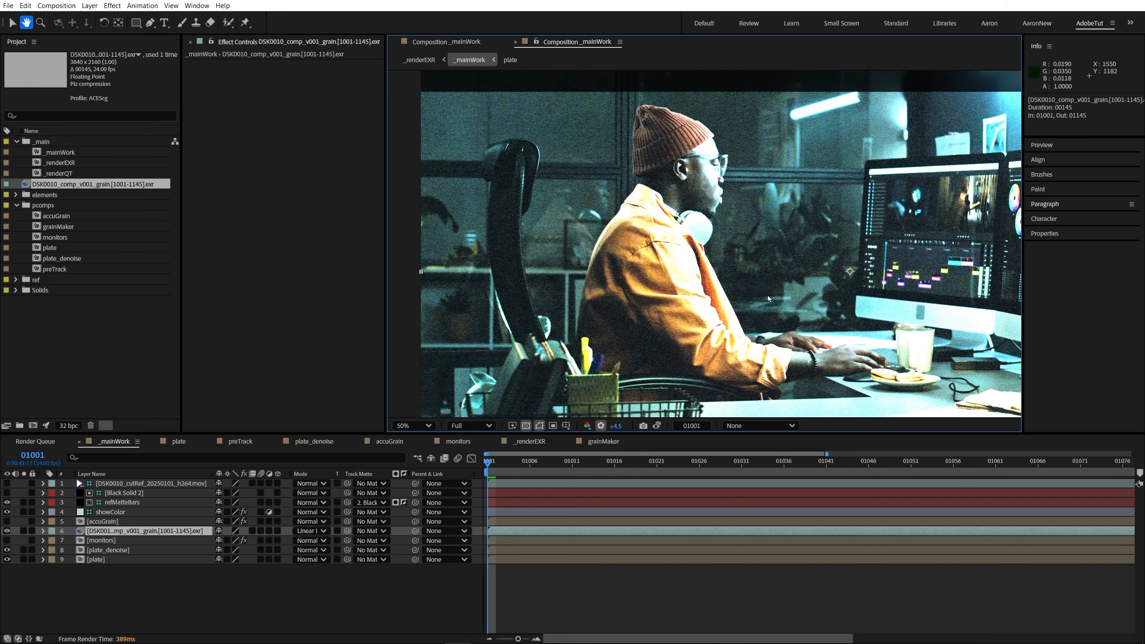
drag(779, 209, 594, 330)
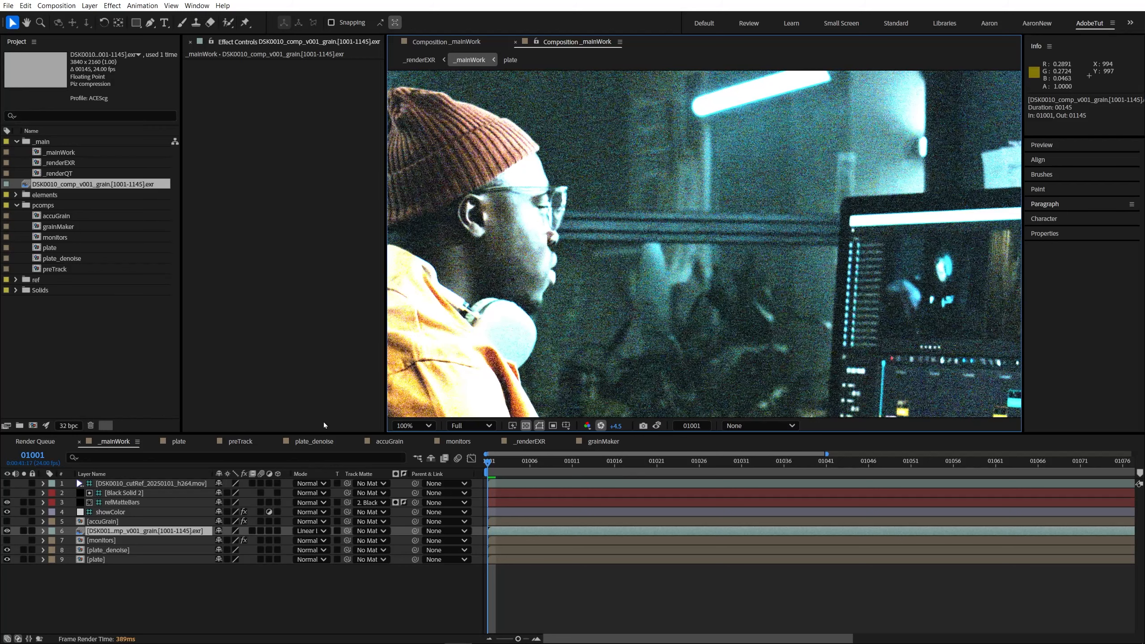
key(t)
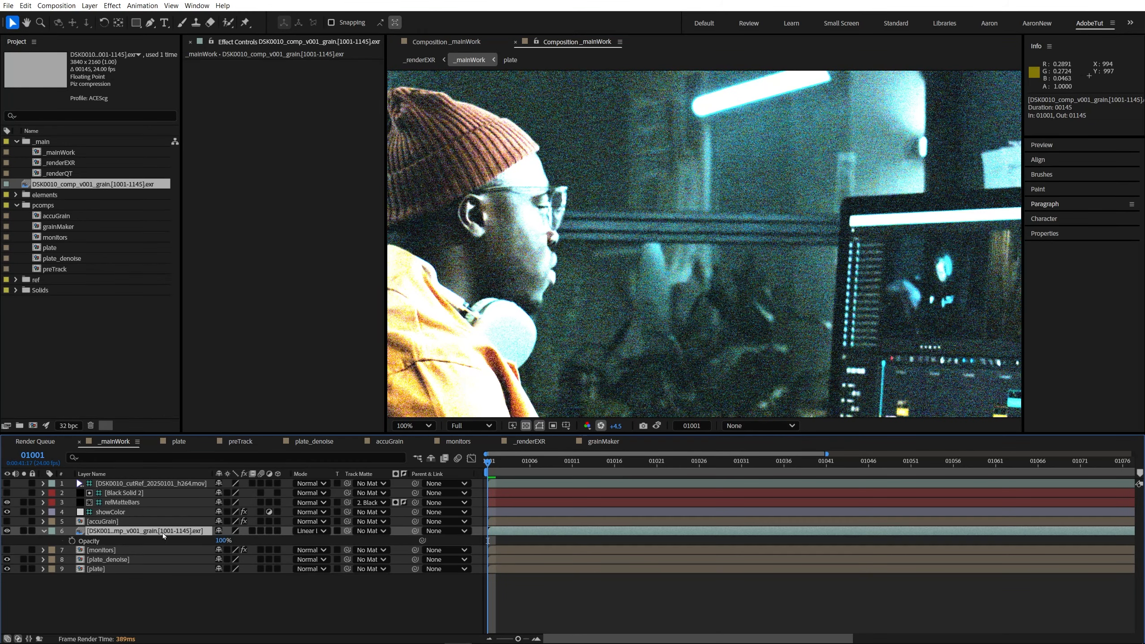
click(221, 541)
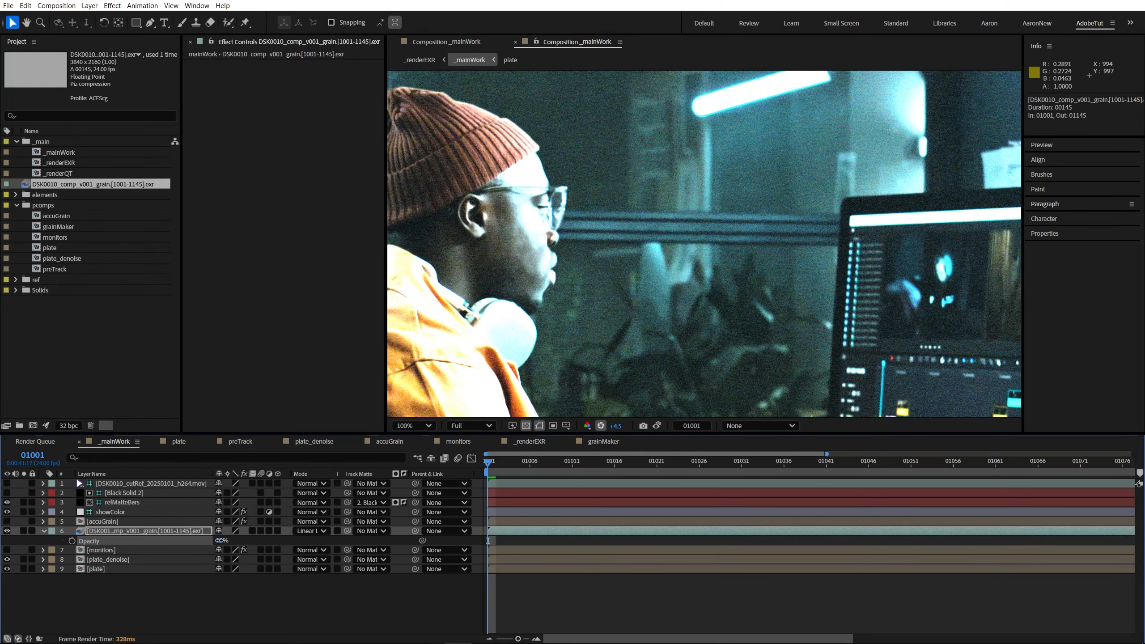
text(50)
key(Return)
Examine the regrained image up close across the hat, chair, jacket, hands, lamp and plant against the original plate's grain.
scroll(621, 139, up, 1)
drag(726, 158, 631, 363)
drag(482, 338, 886, 325)
click(377, 258)
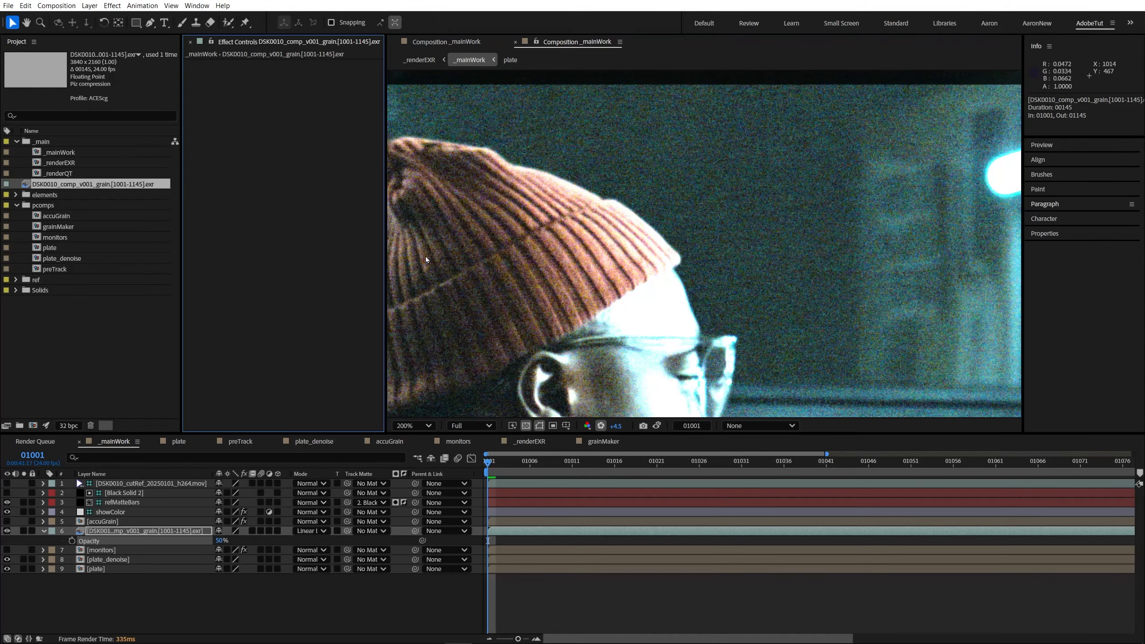
drag(426, 259, 852, 267)
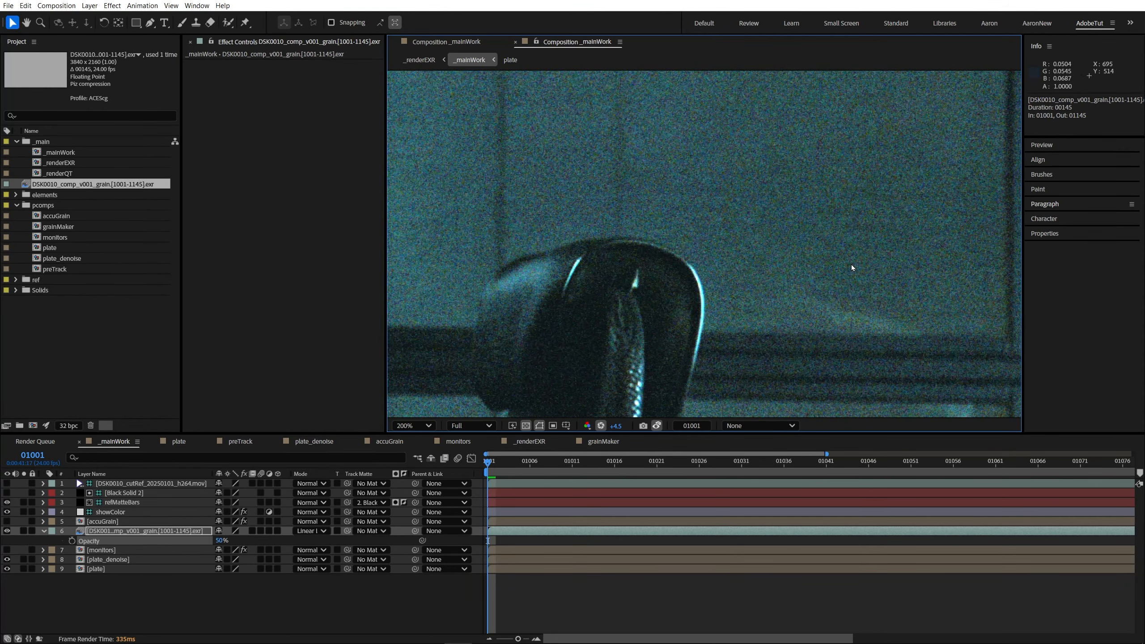
drag(833, 331, 769, 82)
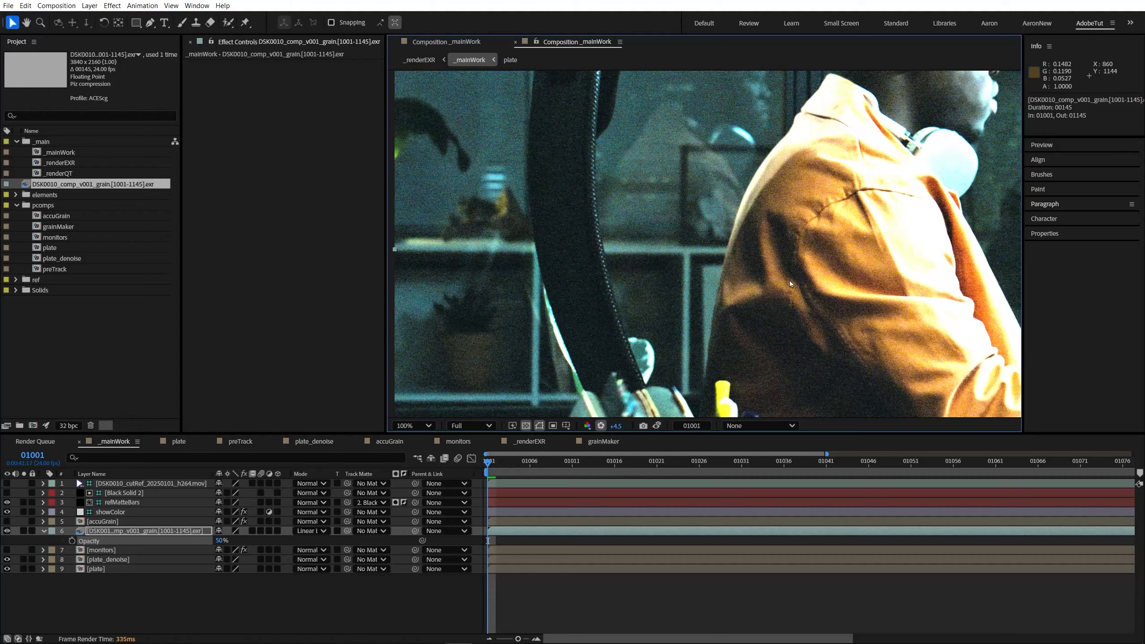
drag(930, 406, 653, 195)
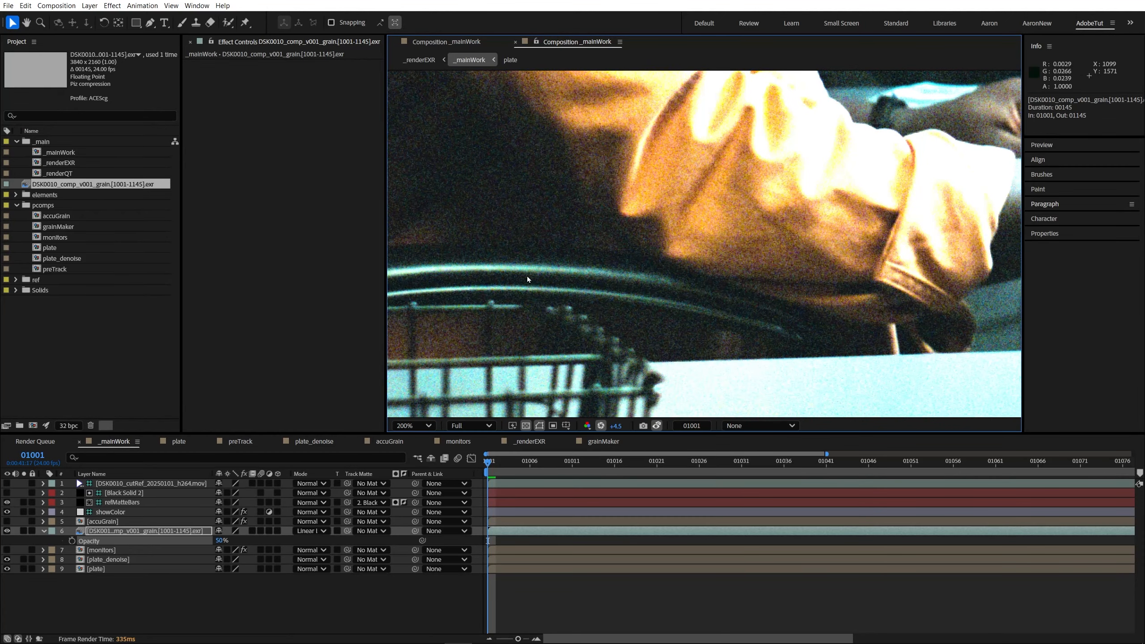
drag(868, 281, 401, 263)
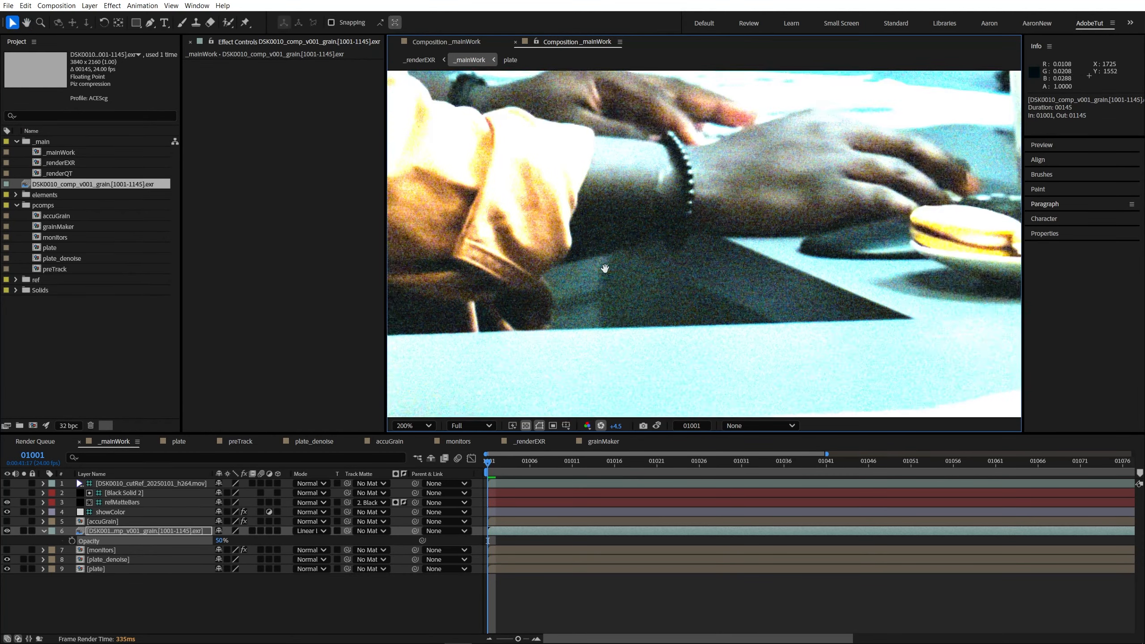
drag(893, 97, 426, 322)
scroll(410, 334, down, 1)
drag(989, 137, 386, 113)
scroll(548, 312, up, 1)
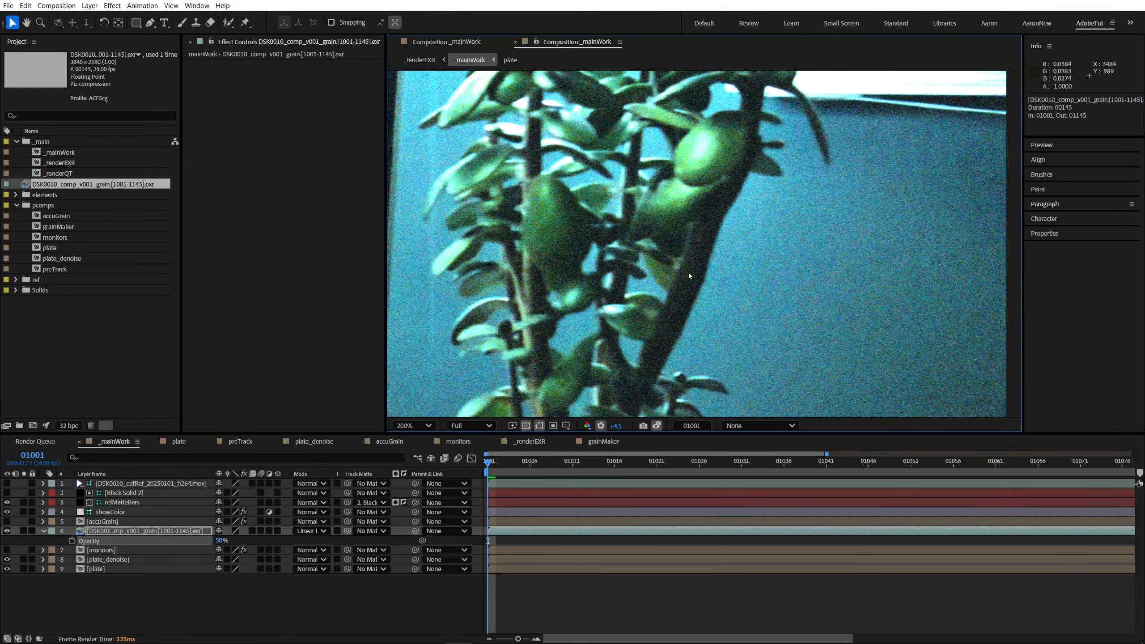
scroll(689, 276, down, 1)
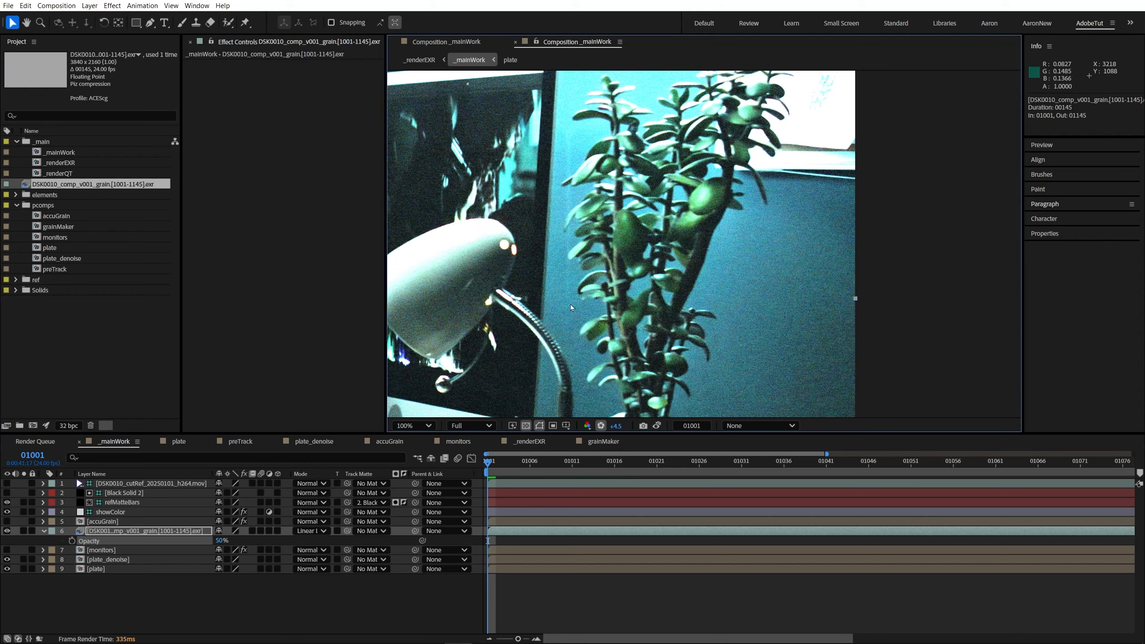
drag(571, 308, 667, 286)
Check the grain in the red, green and blue channels individually, ending on the blue channel with the whole frame in view.
key(alt+1)
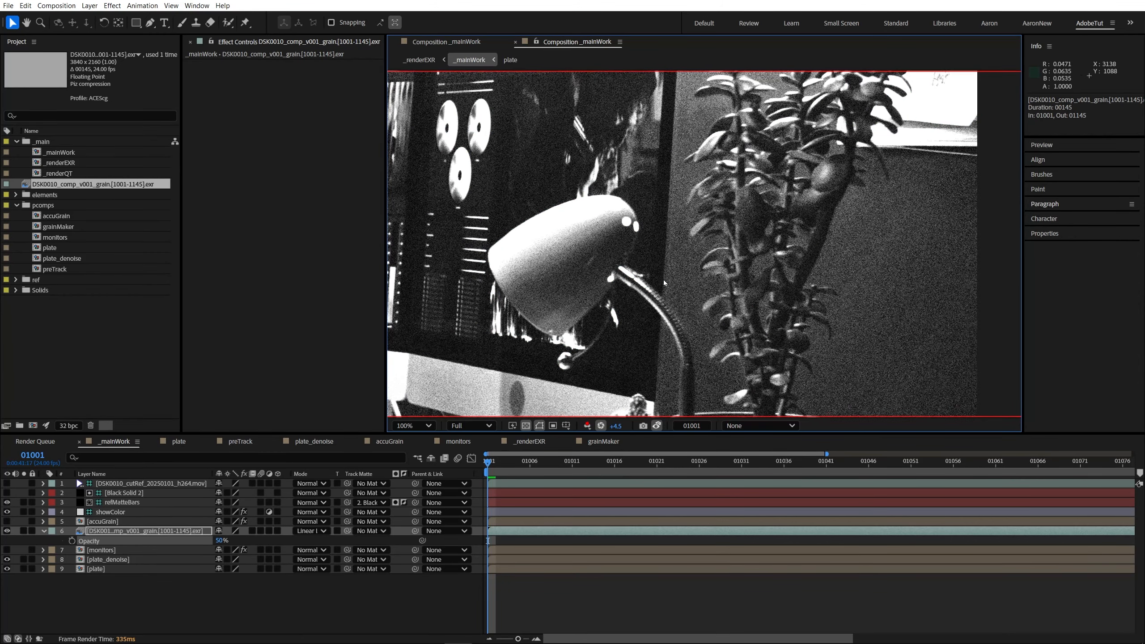
key(alt+2)
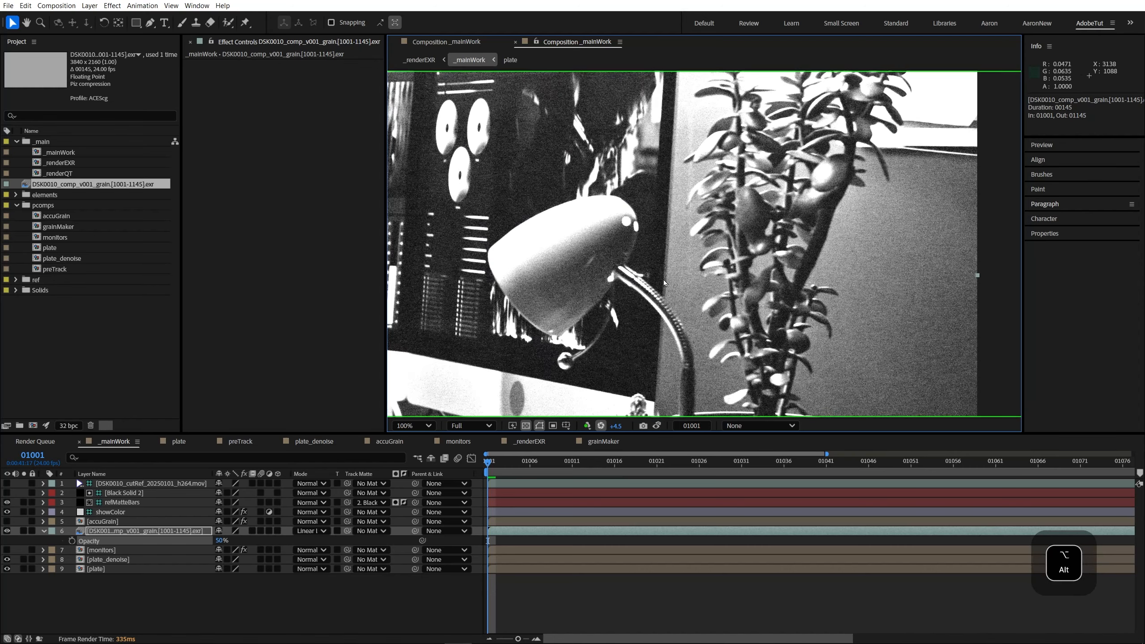
key(alt+3)
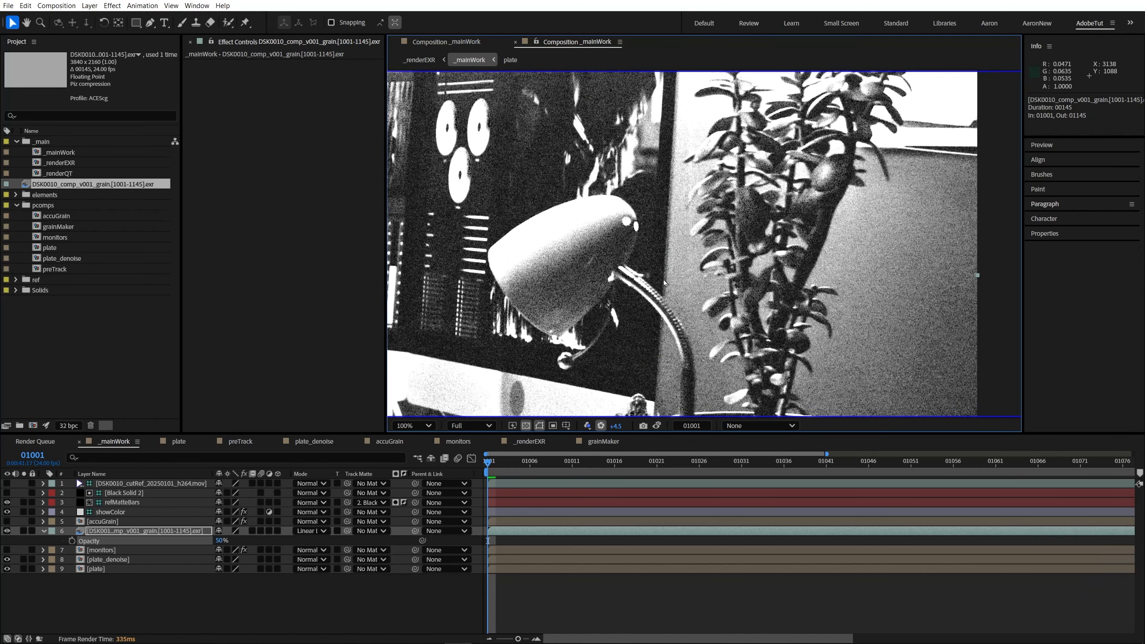
key(shift+slash)
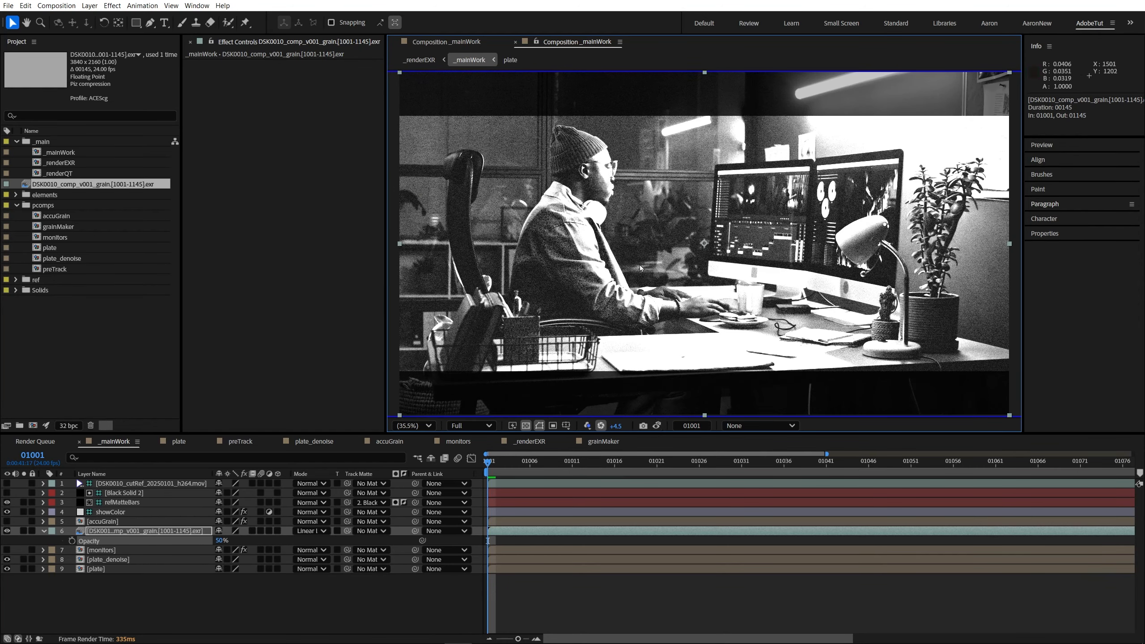